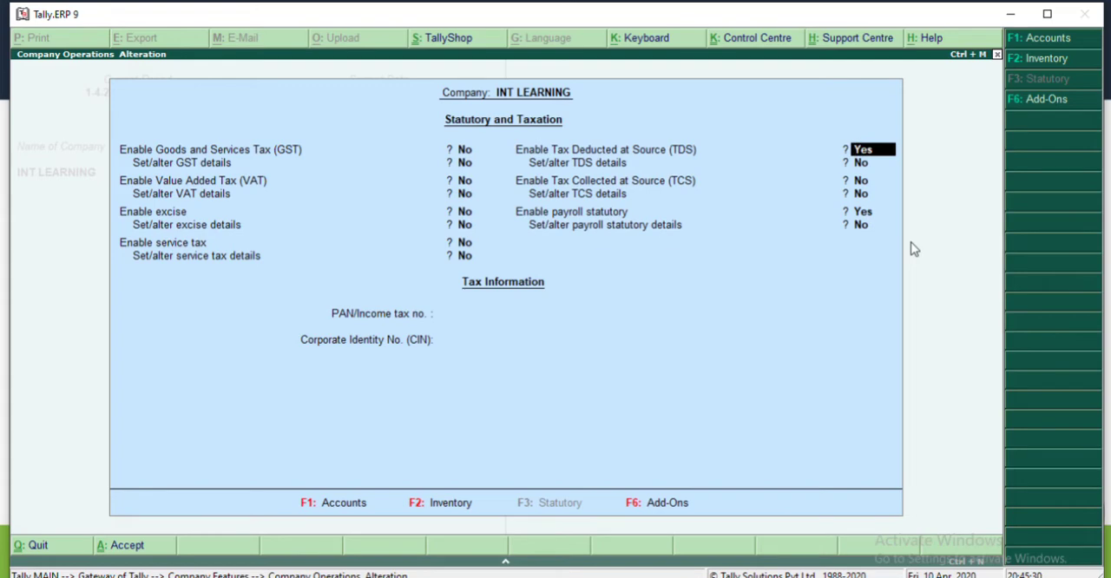
Step: Keep TDS enabled for the company, turn on setting TDS details, and set the deductor type to Individual/HUF
key("Return")
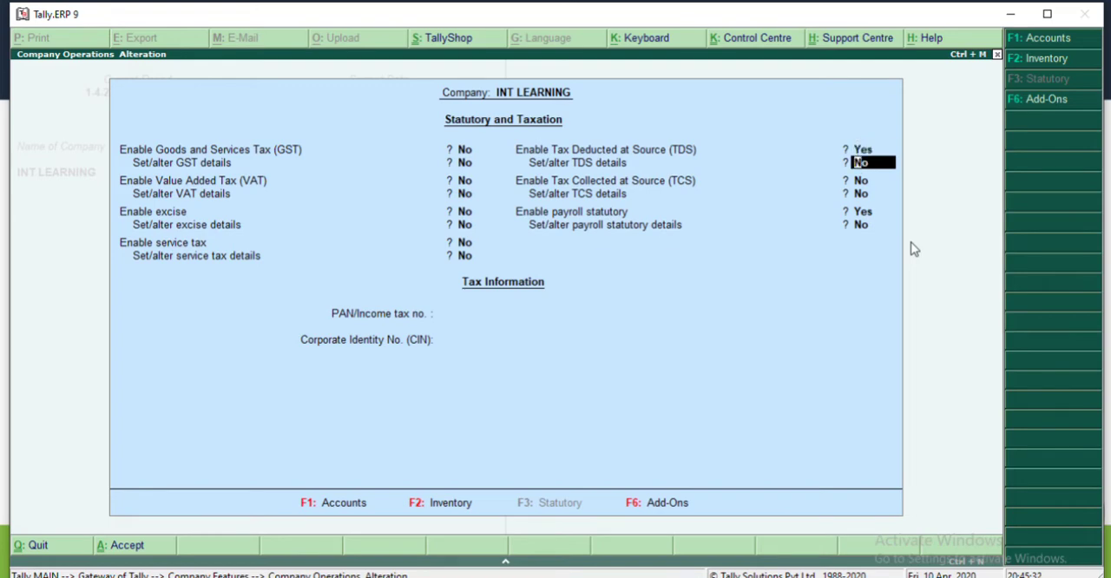
type("y")
key("Return")
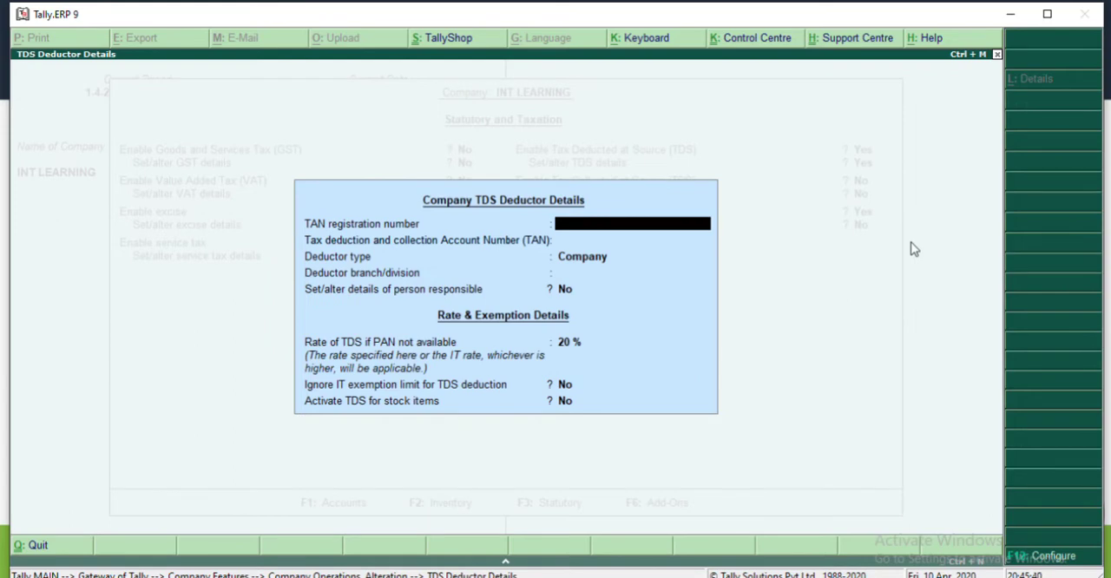
key("Return")
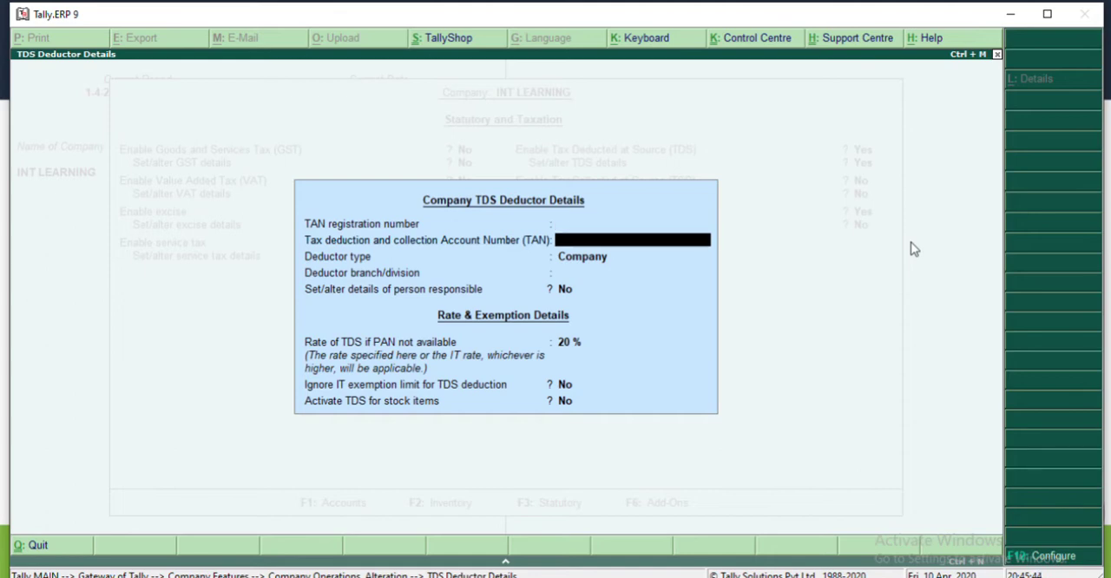
key("Return")
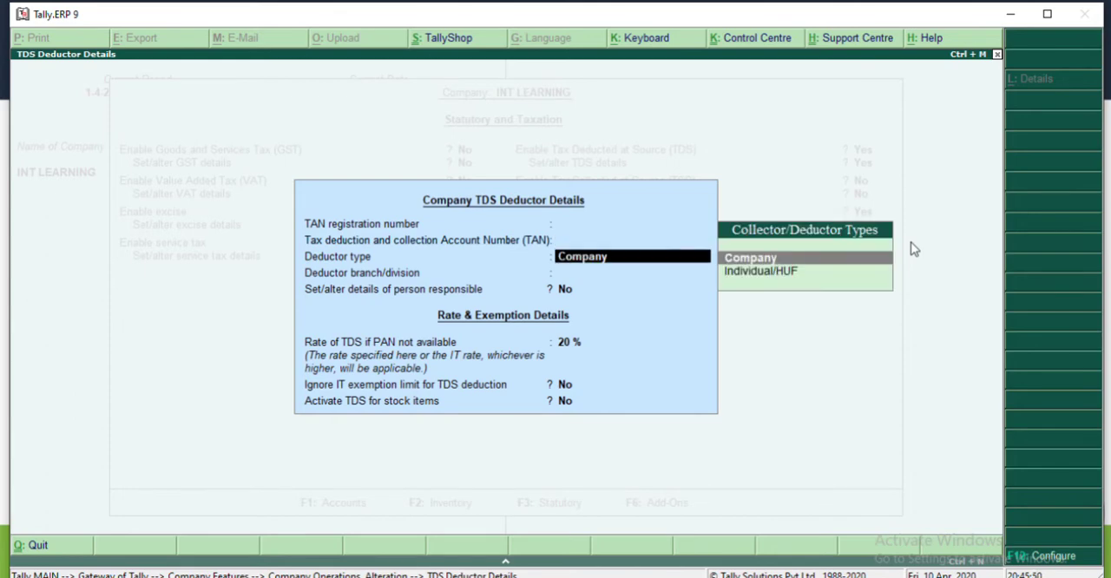
key("Down")
key("Return")
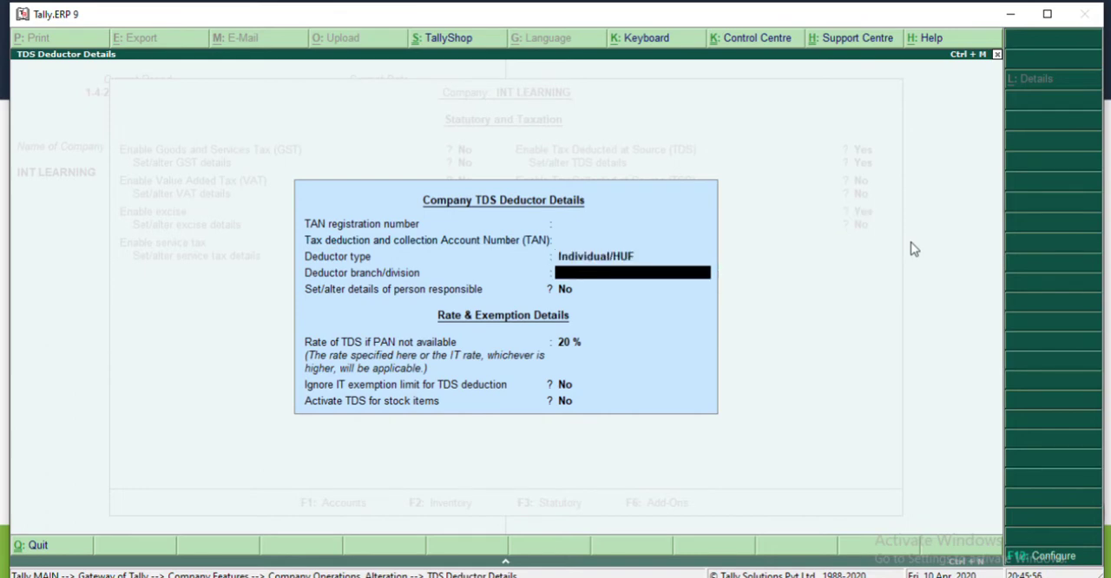
Step: Leave the deductor branch blank, turn on details of the person responsible, and accept that person's details form as prefilled
key("Return")
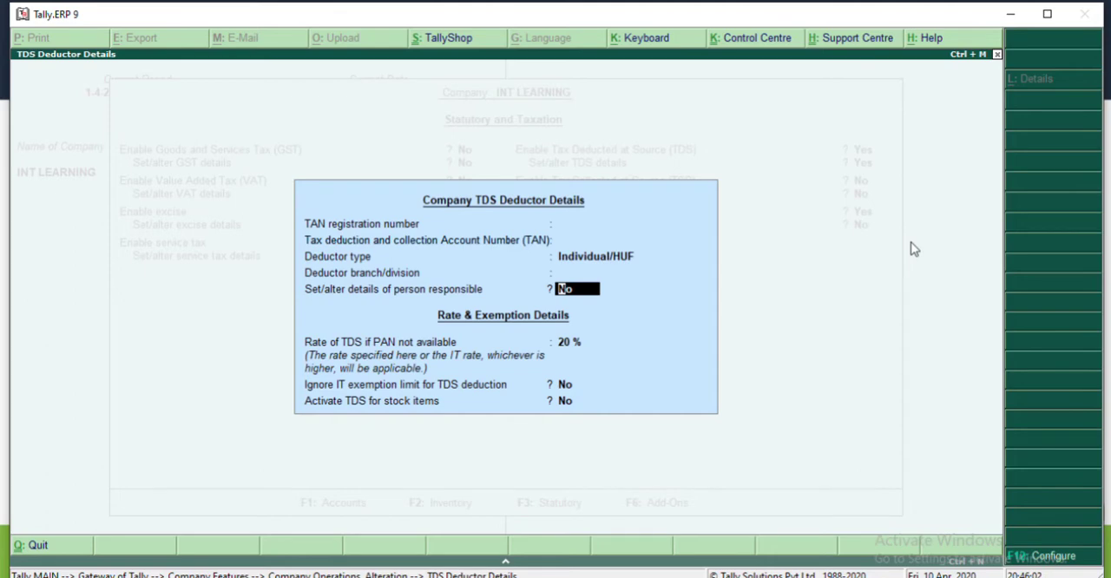
type("y")
key("Return")
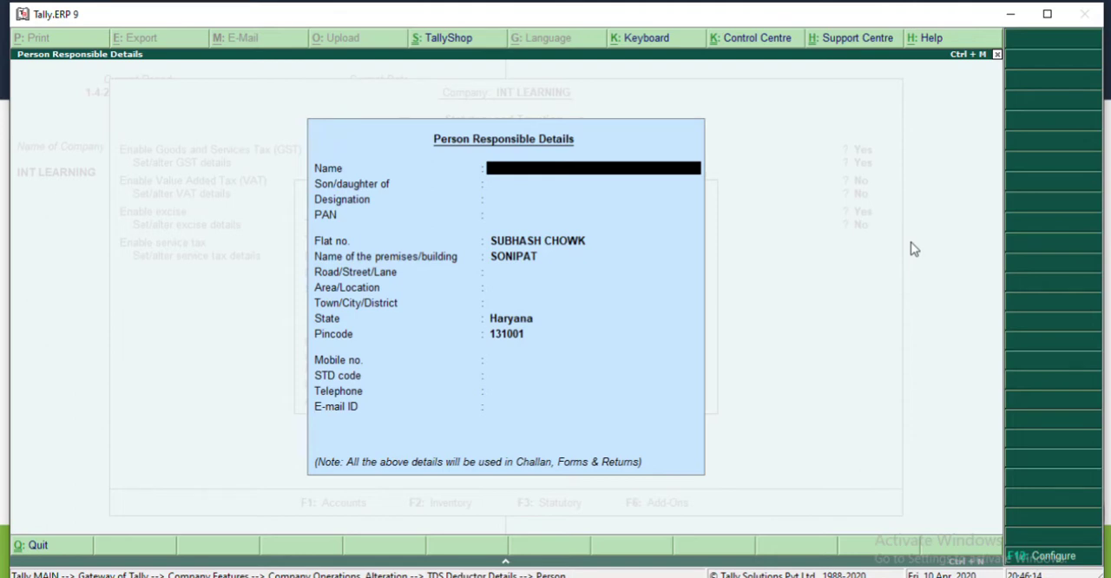
key("Return")
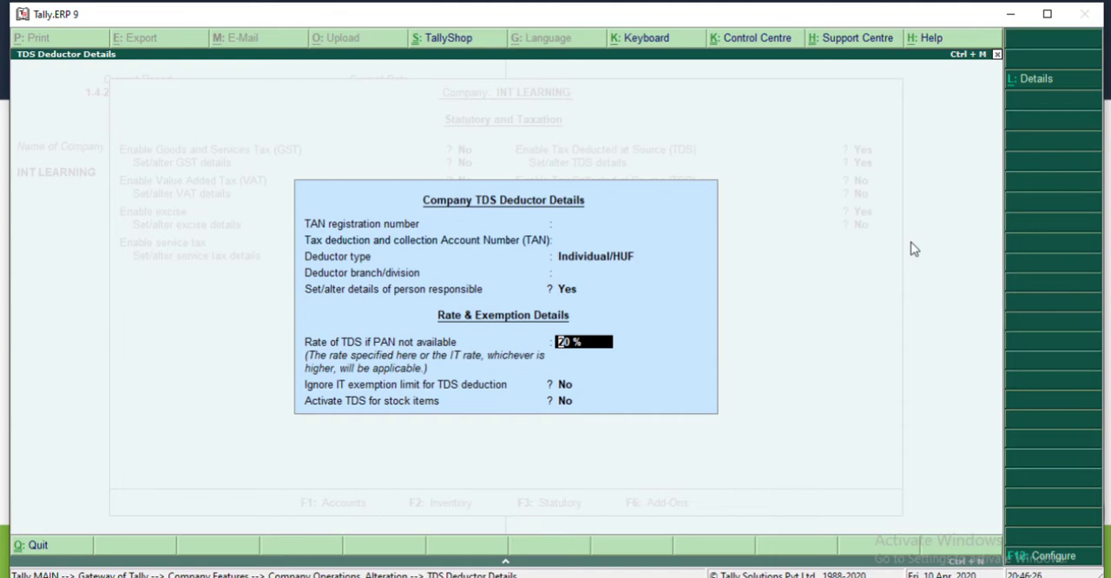
Step: Save the TDS deductor details with a 20% rate for unavailable PAN and both exemption and stock item options at No
key("Return")
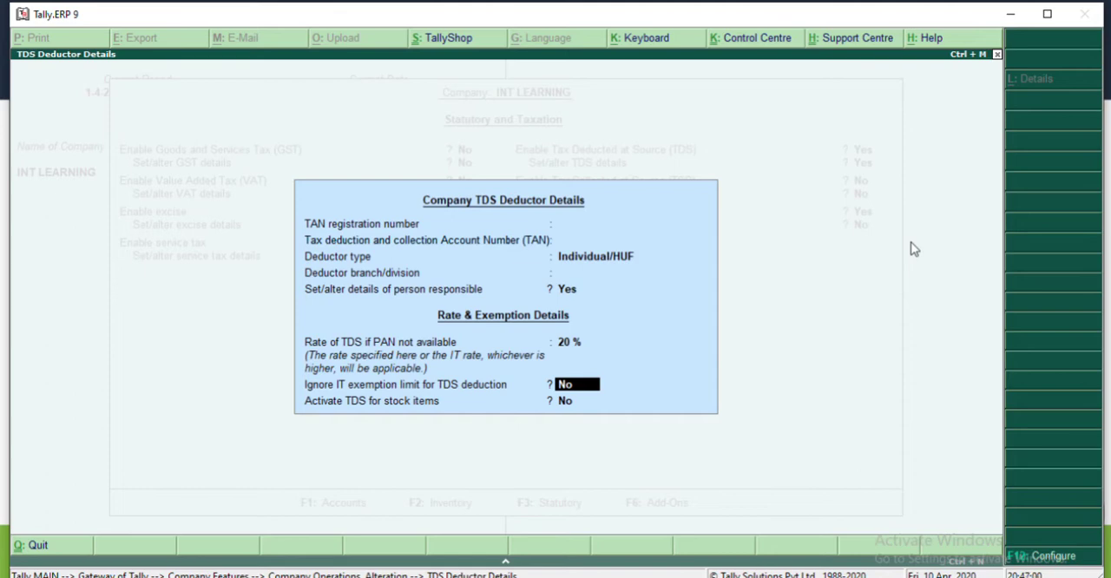
key("Return")
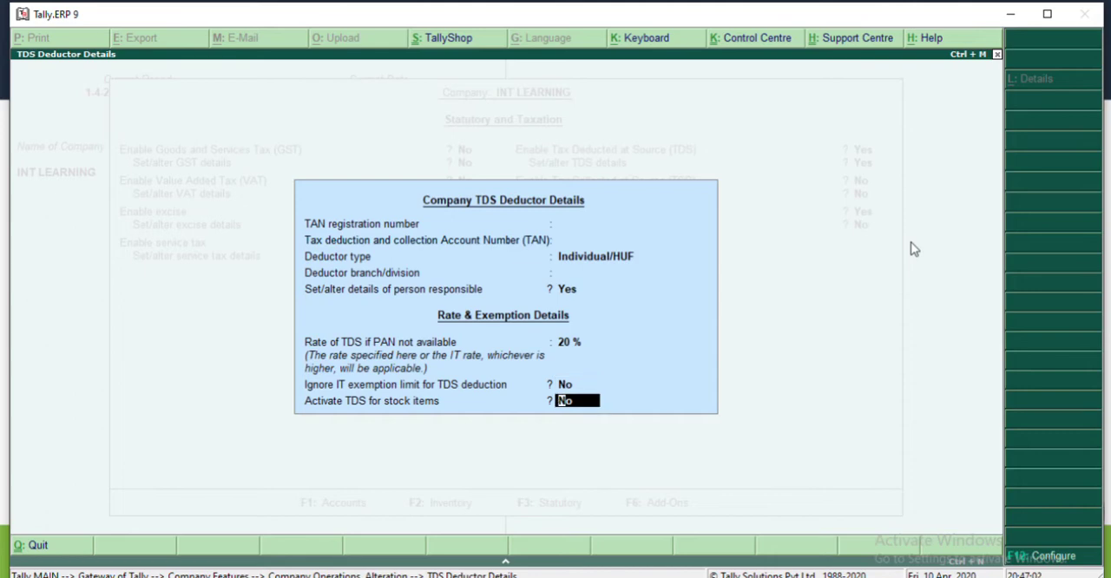
key("Return")
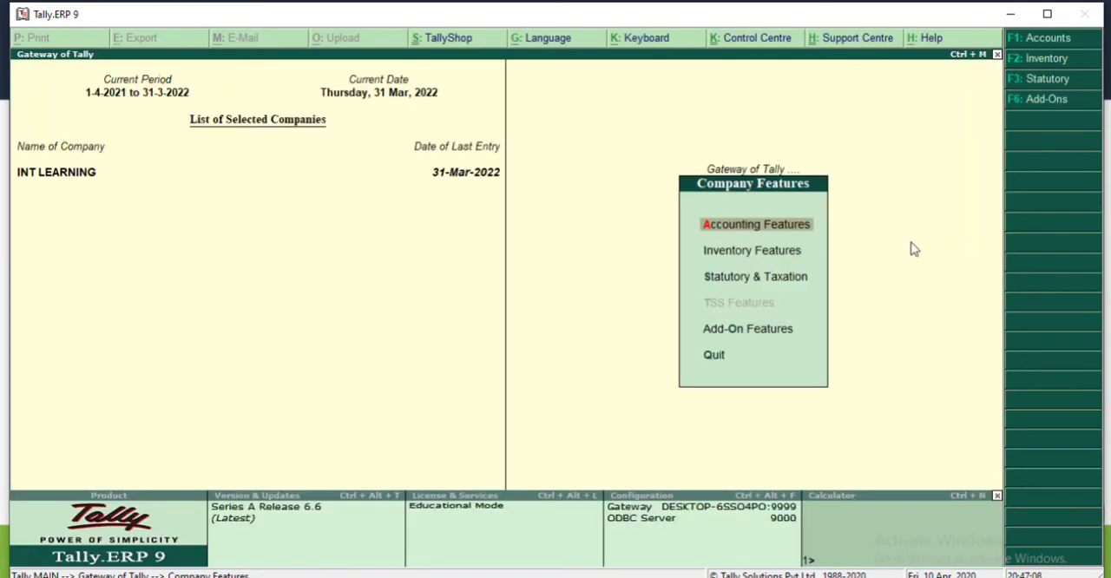
key("Escape")
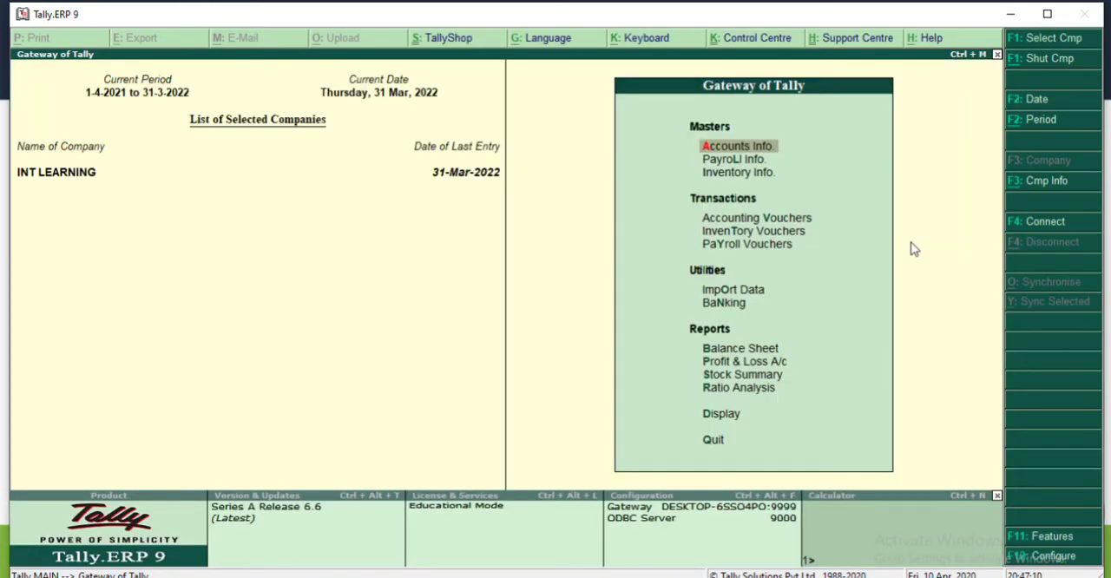
Step: Start a new TDS nature of payment from the statutory information masters and name it Commission
key("Return")
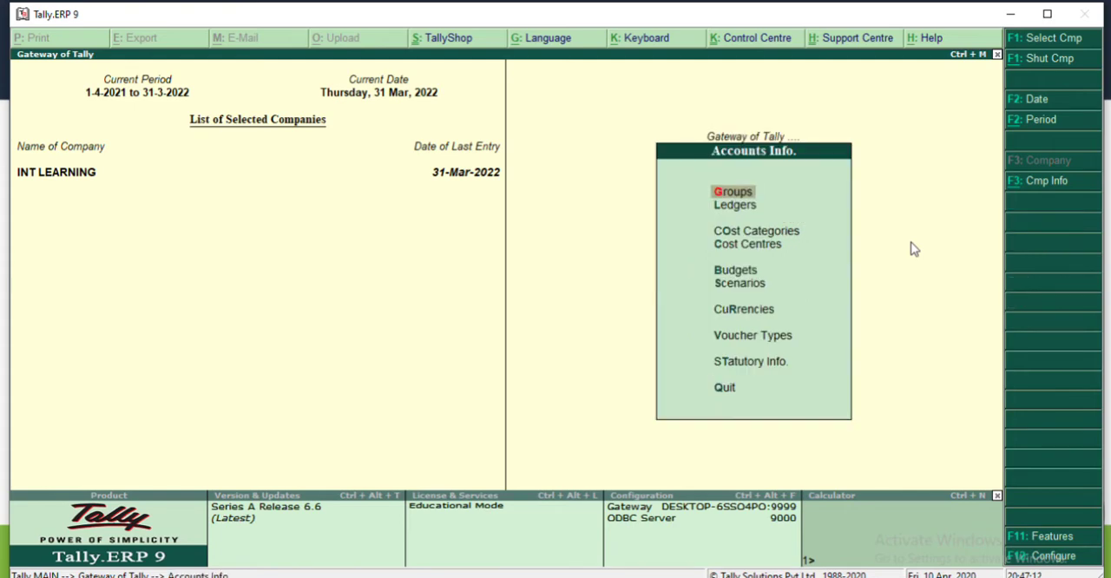
key("Up")
key("Up")
key("Return")
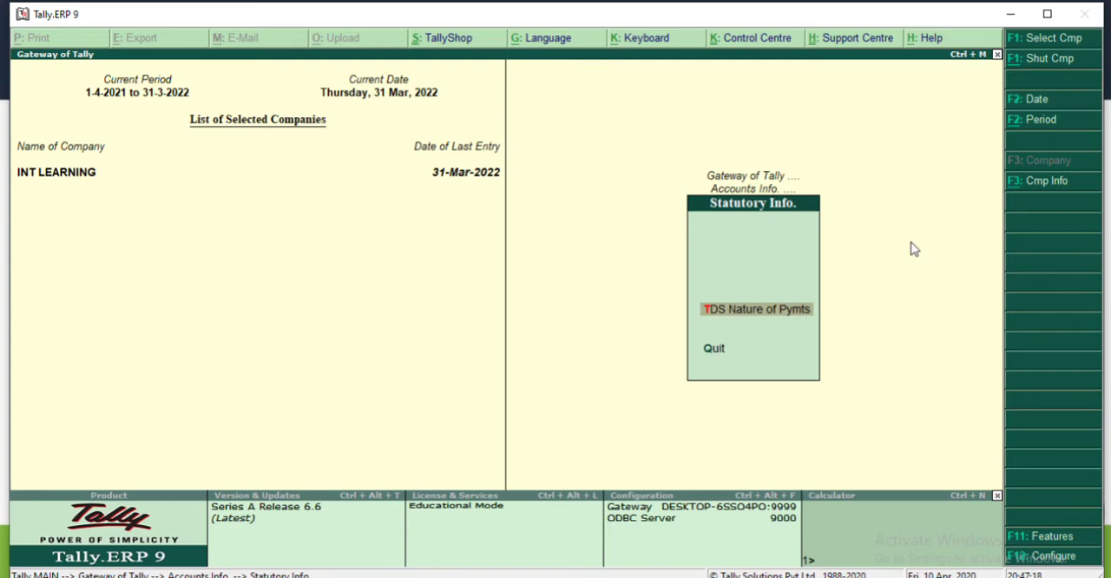
key("Return")
key("Return")
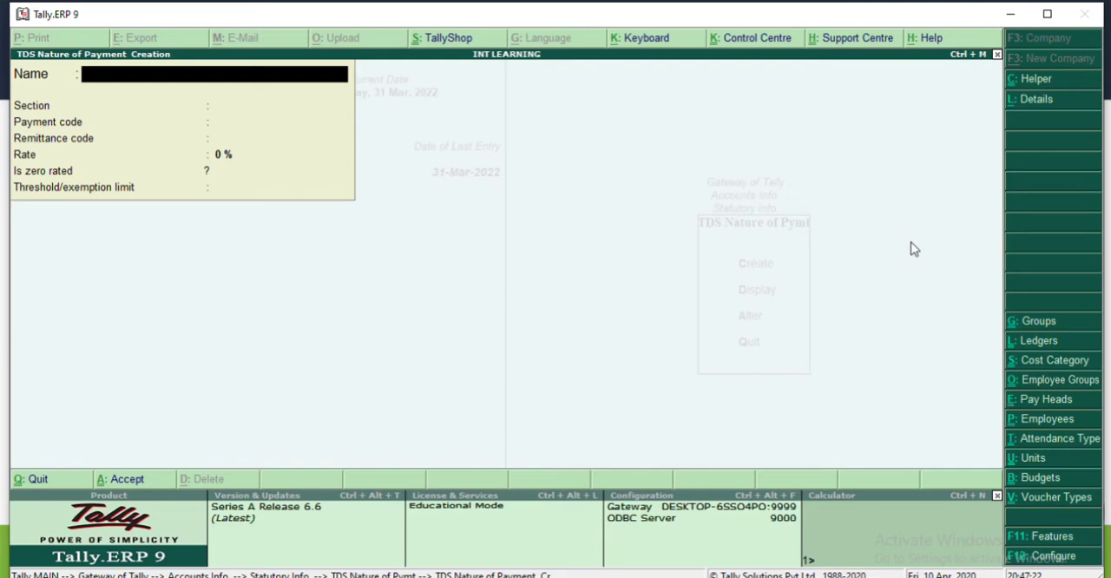
type("Commission")
key("Return")
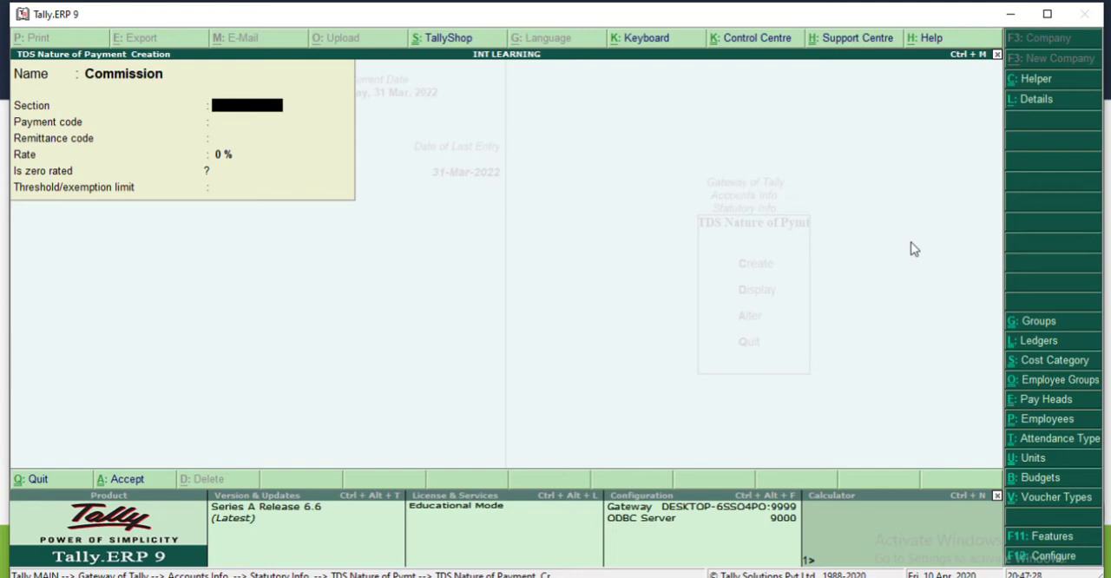
Step: Set the section to 194H and the payment code to 94H, leaving the remittance code blank
type("194H")
key("Return")
type("9")
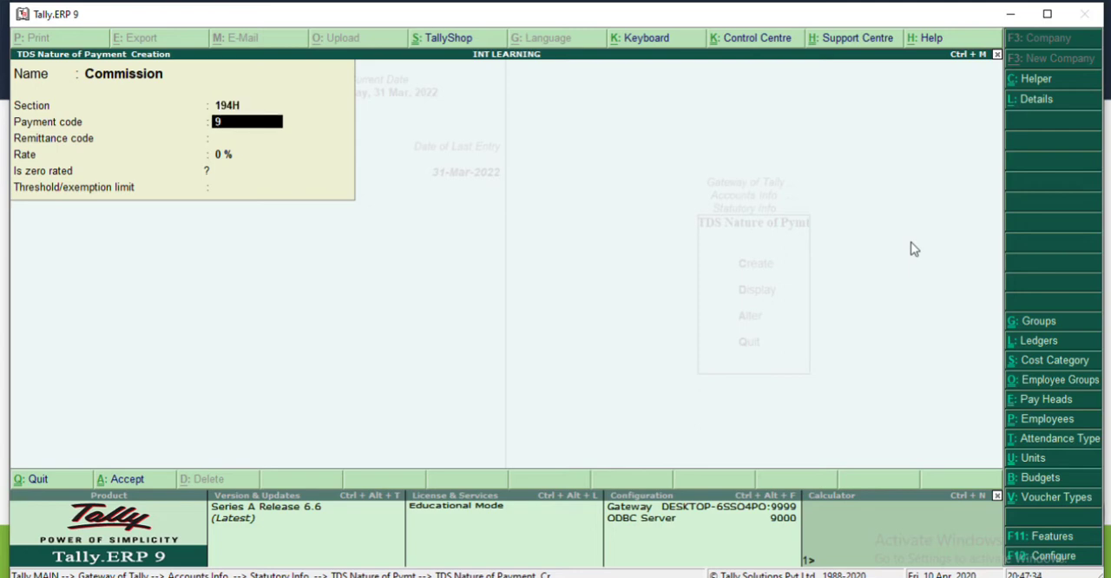
type("4h")
key("BackSpace")
type("H")
key("Return")
key("Return")
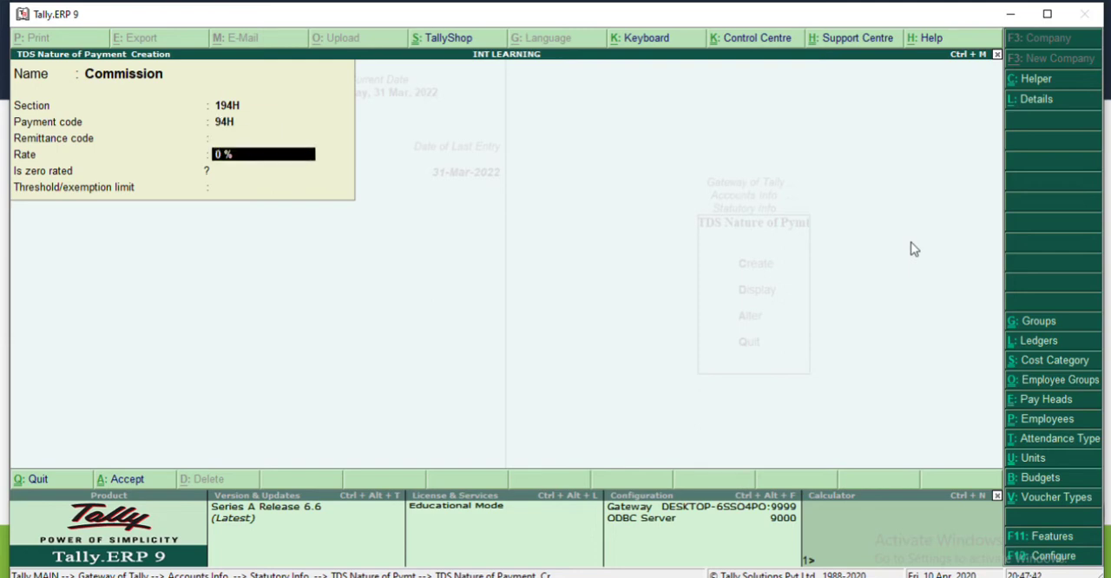
Step: Set the rate to 5% and the threshold/exemption limit to 15000, and save the Commission nature of payment
type("5")
key("Return")
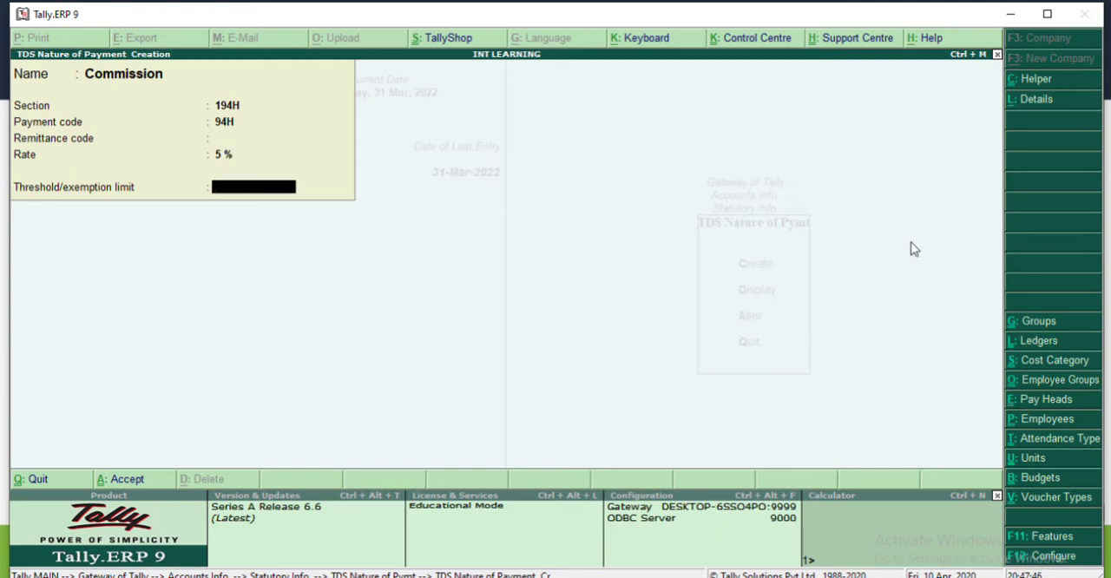
type("15000")
key("Return")
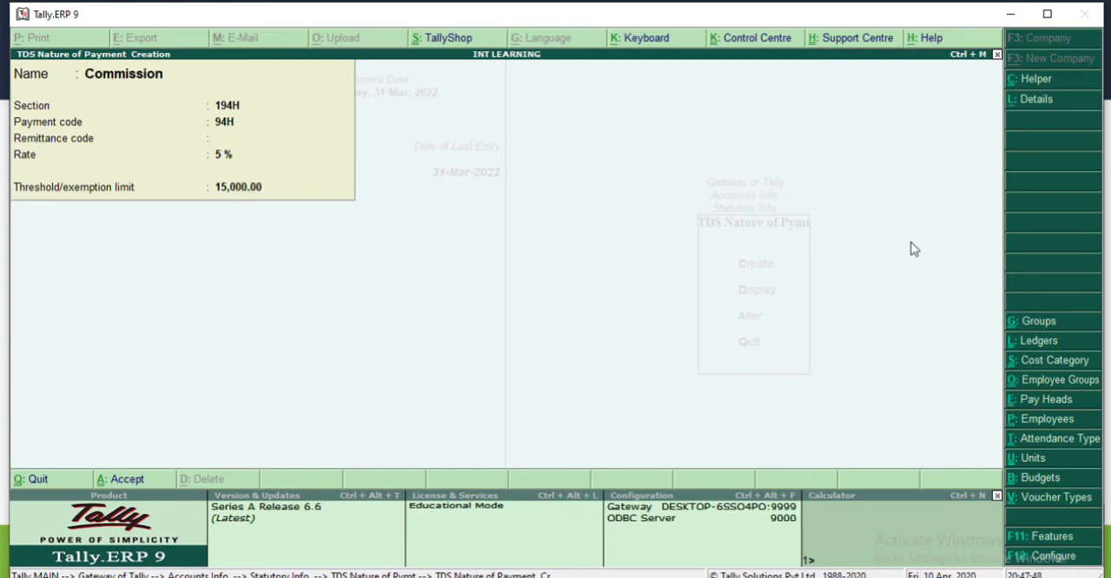
key("Return")
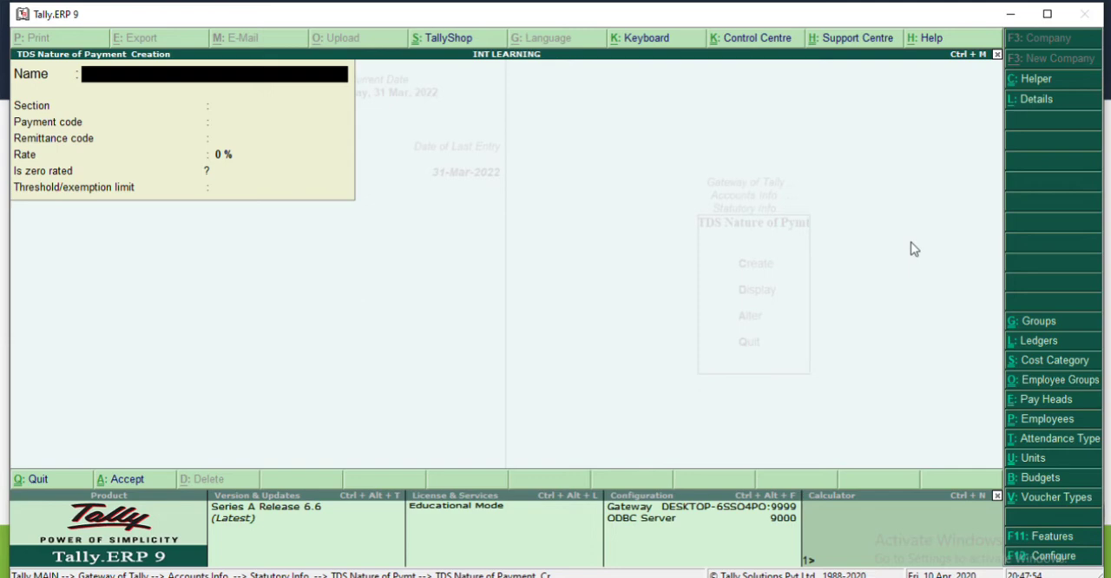
Step: Quit the TDS nature of payment creation form and return to the Gateway of Tally
key("Escape")
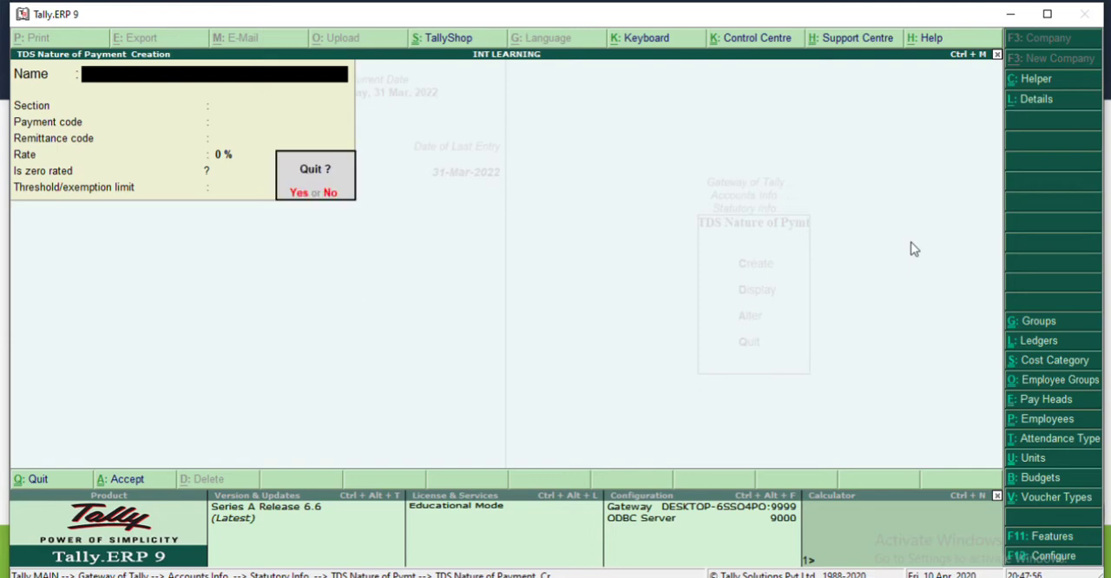
key("Return")
key("Down")
key("Down")
key("Down")
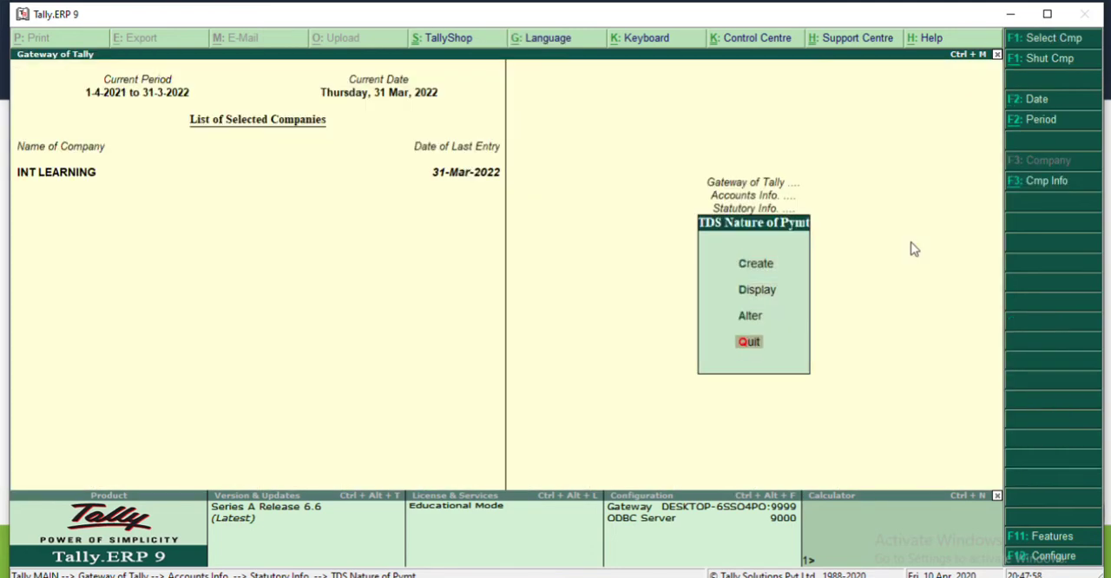
key("Return")
key("Escape")
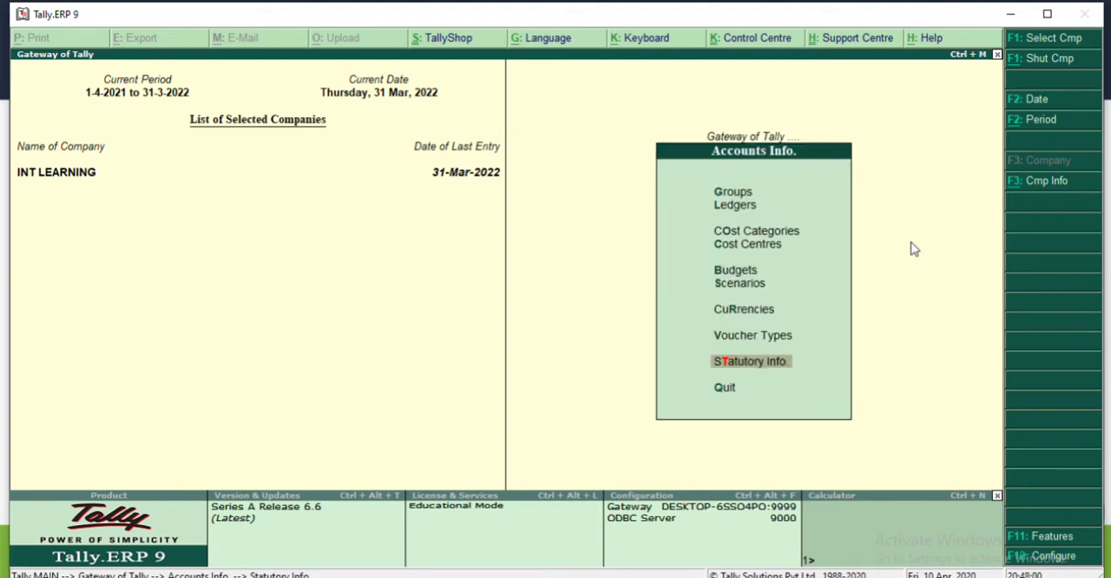
key("Down")
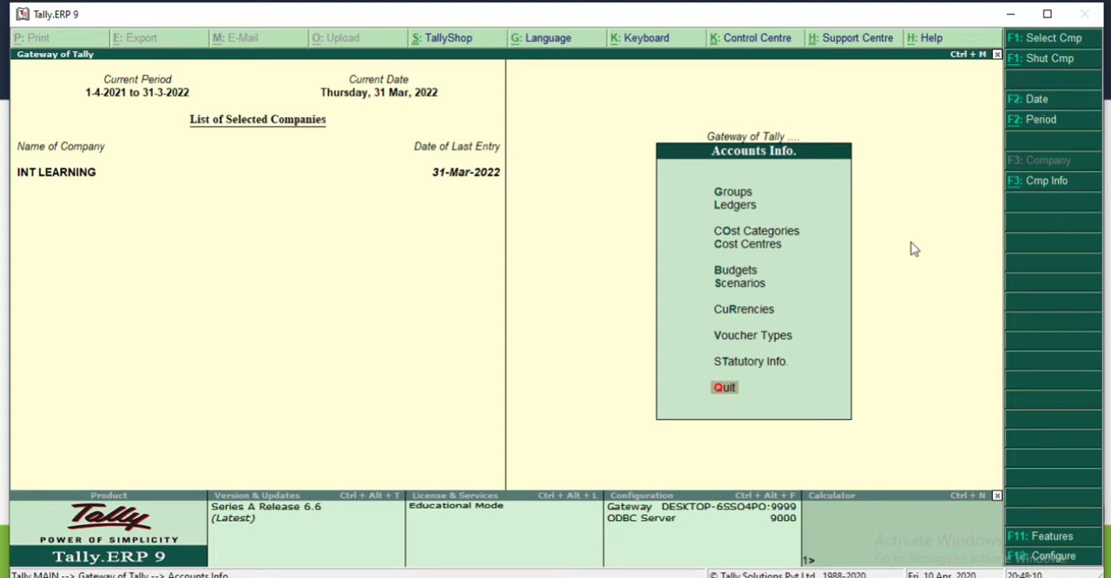
key("Escape")
key("Escape")
key("Escape")
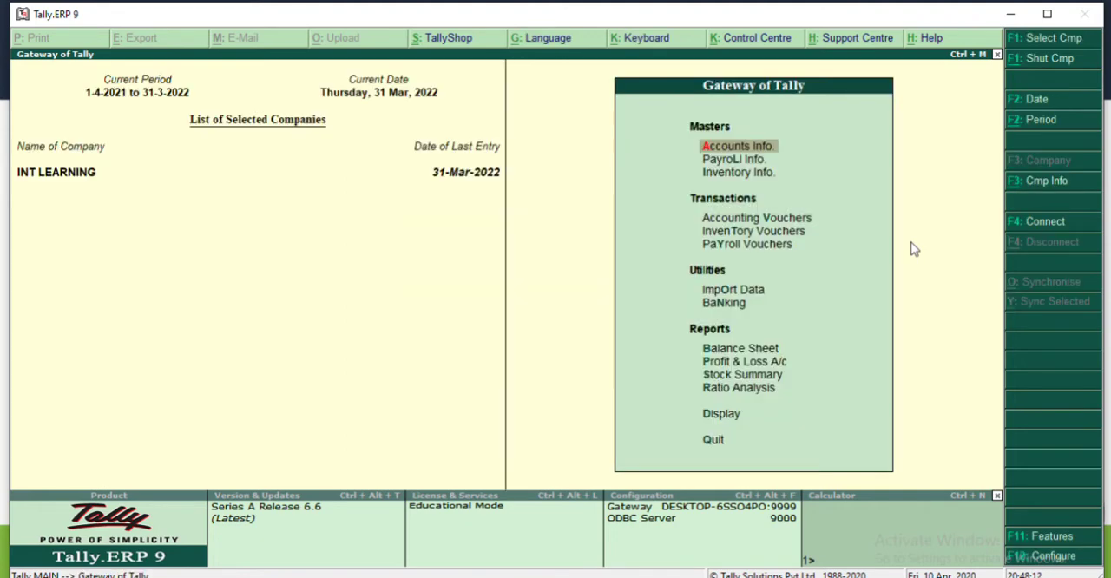
Step: Start a journal voucher with voucher class and cost centre class Not Applicable, dated 1 June 2021
key("v")
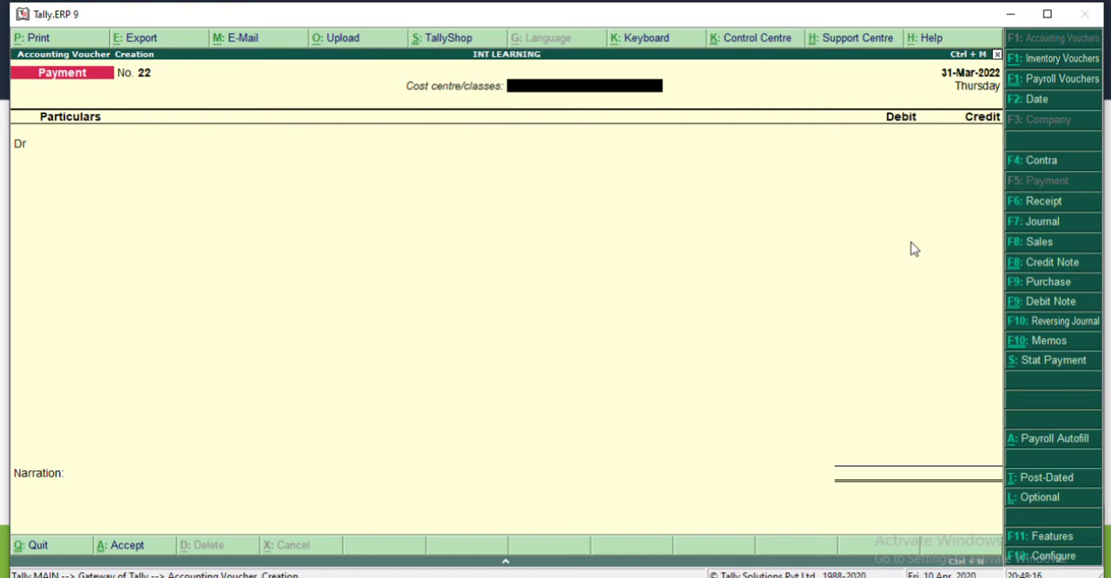
key("F7")
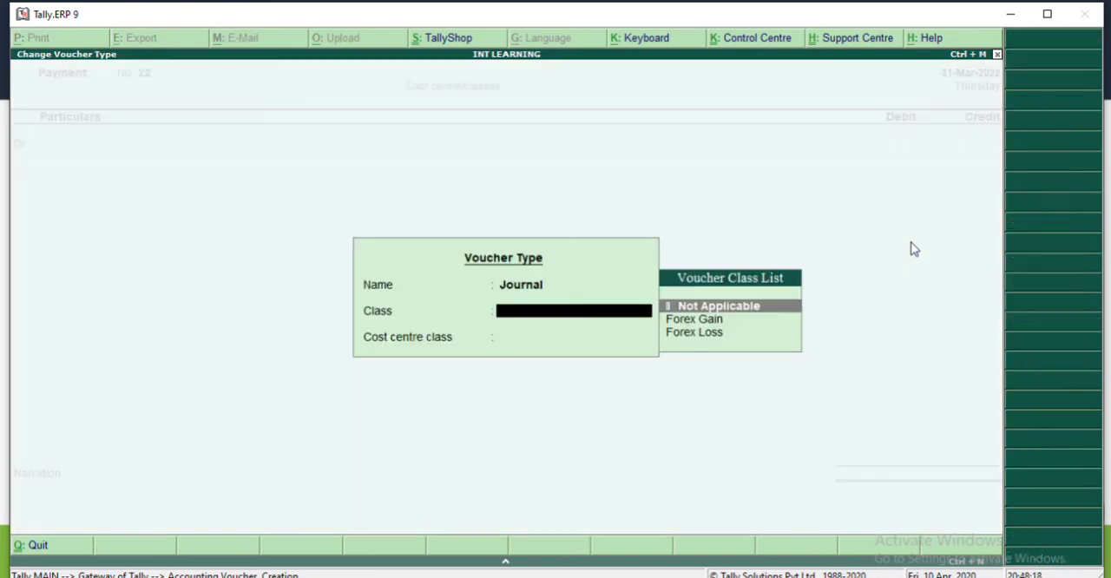
key("Return")
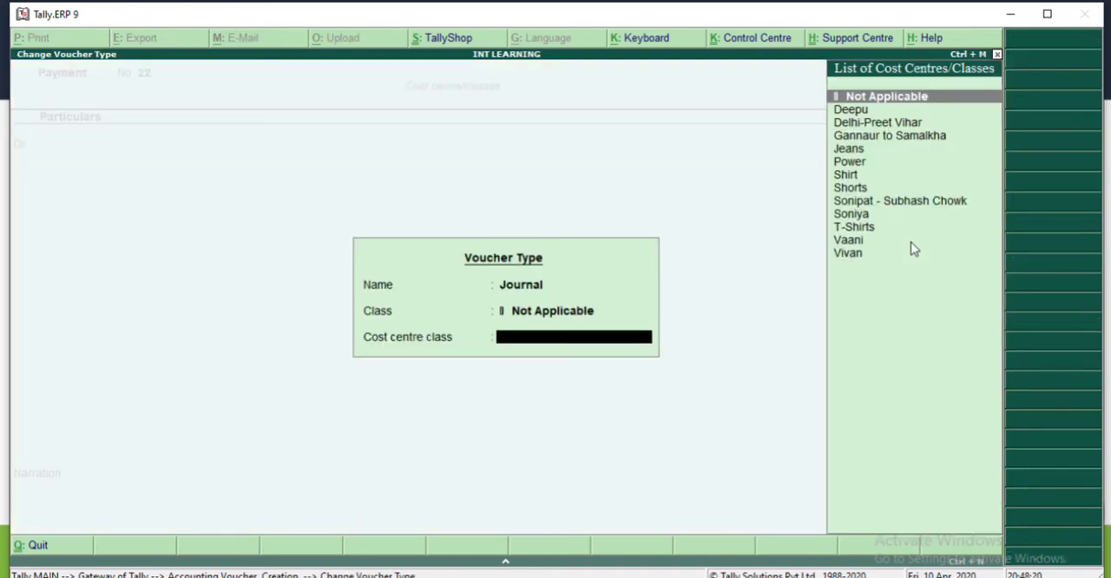
key("Return")
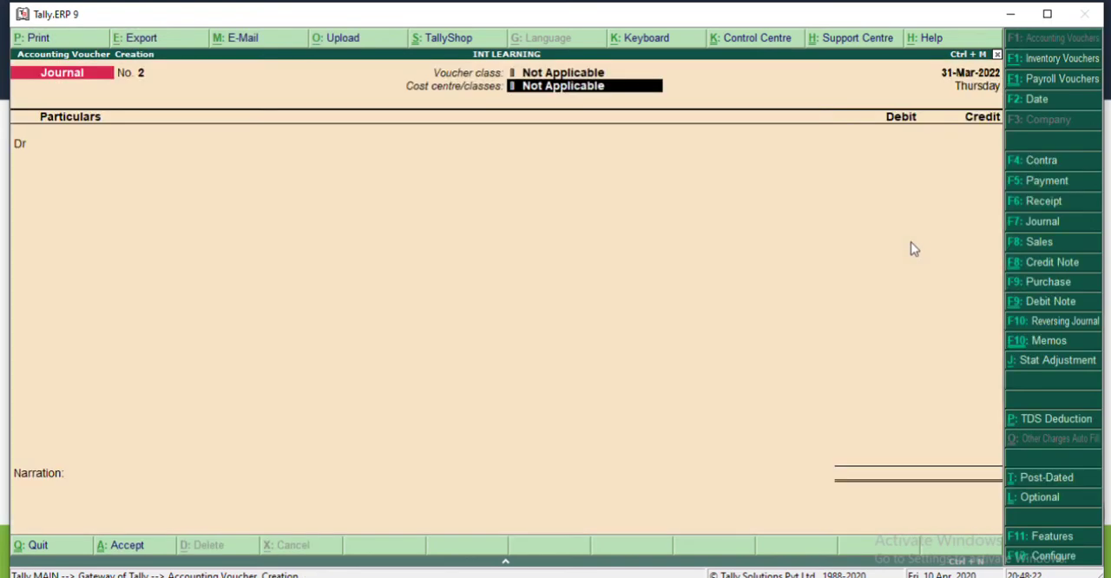
key("F2")
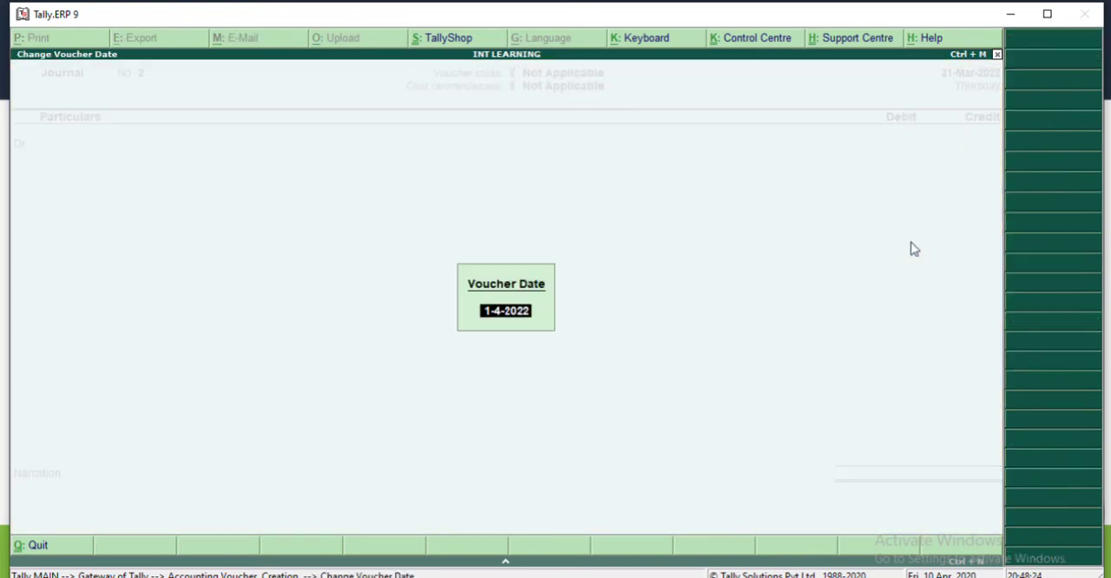
key("Return")
type("1-6")
key("Return")
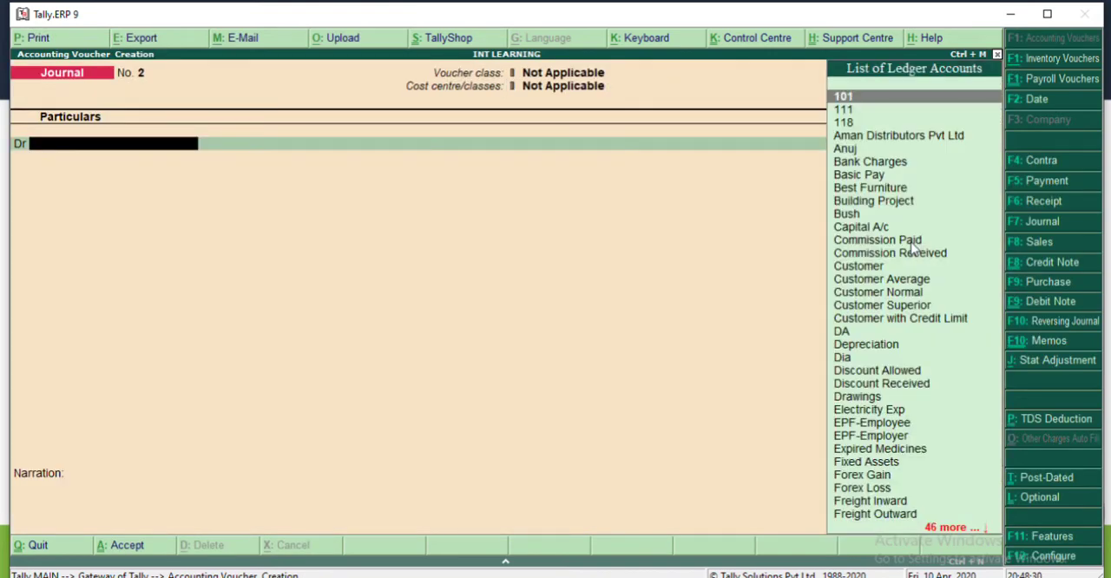
Step: Create a new ledger for the debit entry named Commission on Sales, grouped under Indirect Expenses
type("Co")
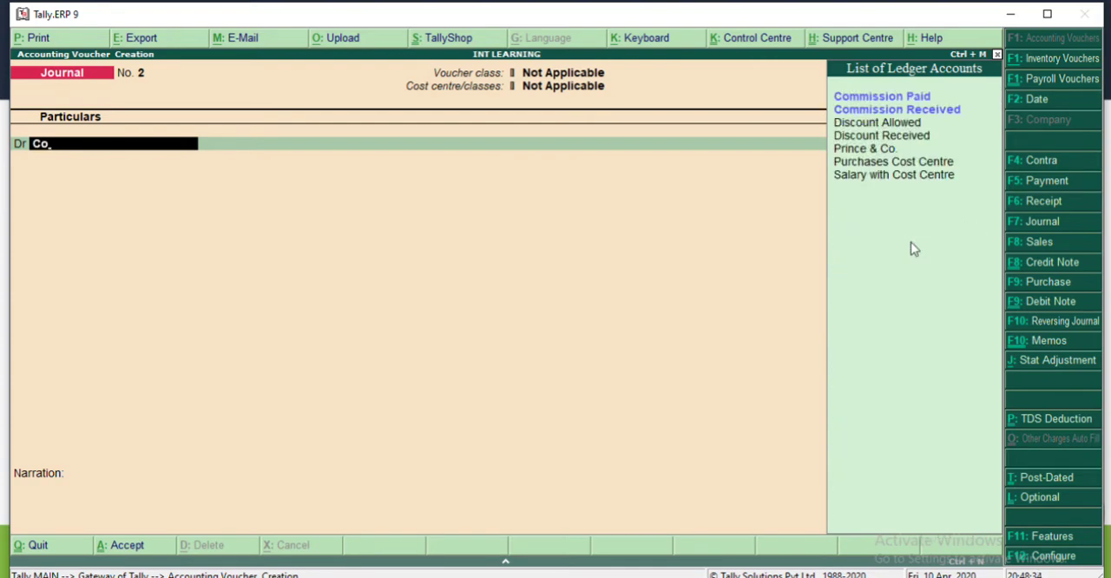
key("alt+c")
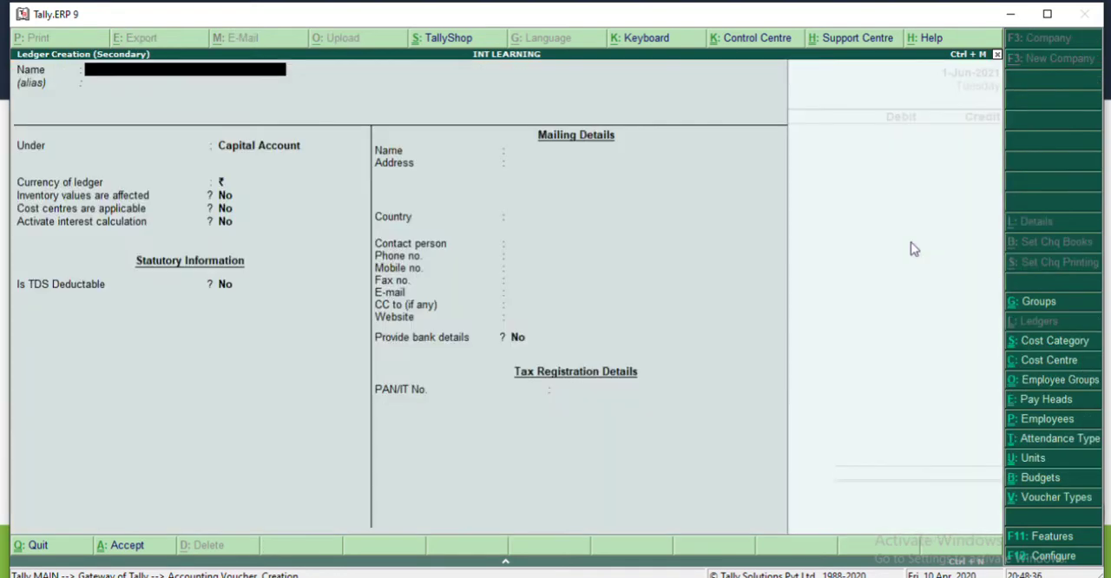
type("mmission")
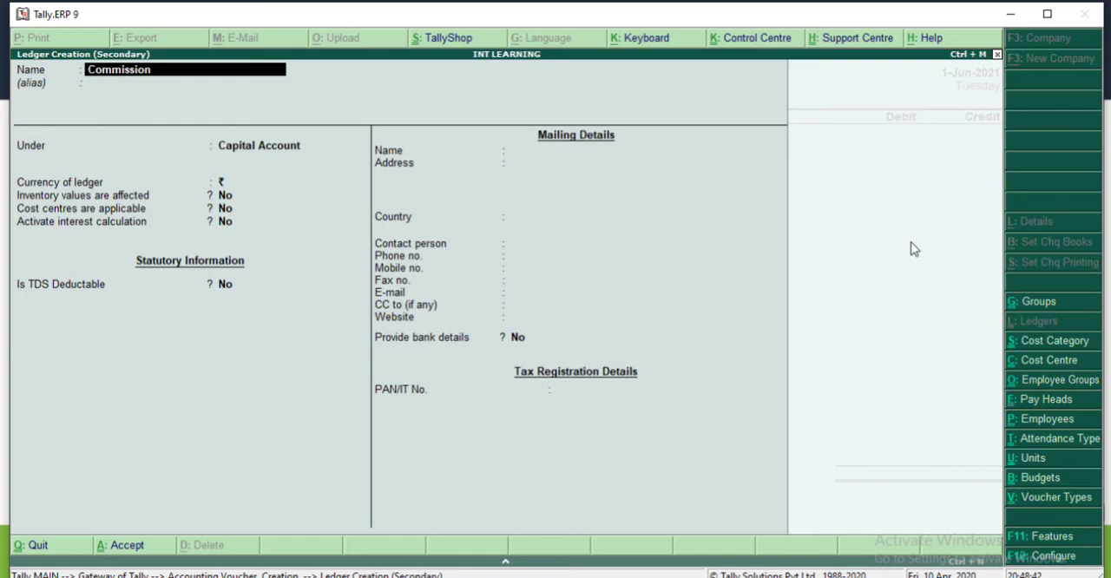
type(" P")
key("BackSpace")
type("on Sales")
key("Return")
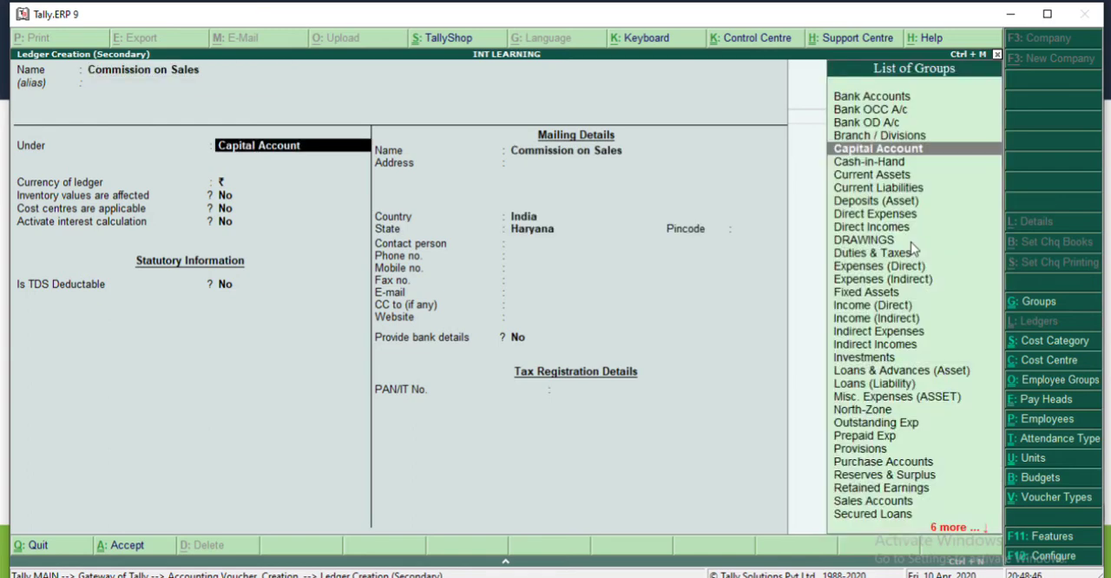
type("Ind")
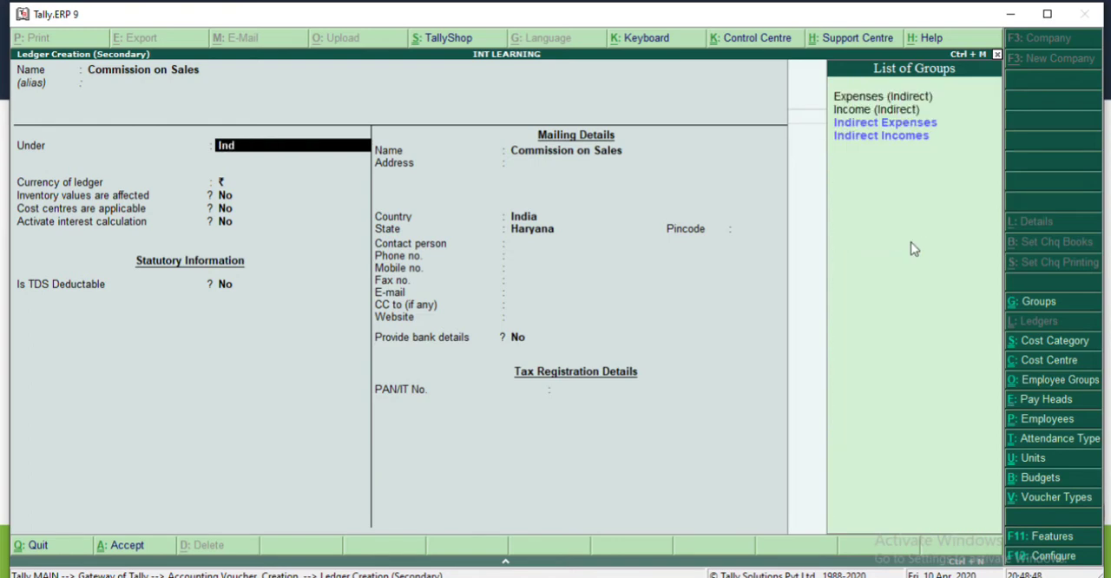
key("Return")
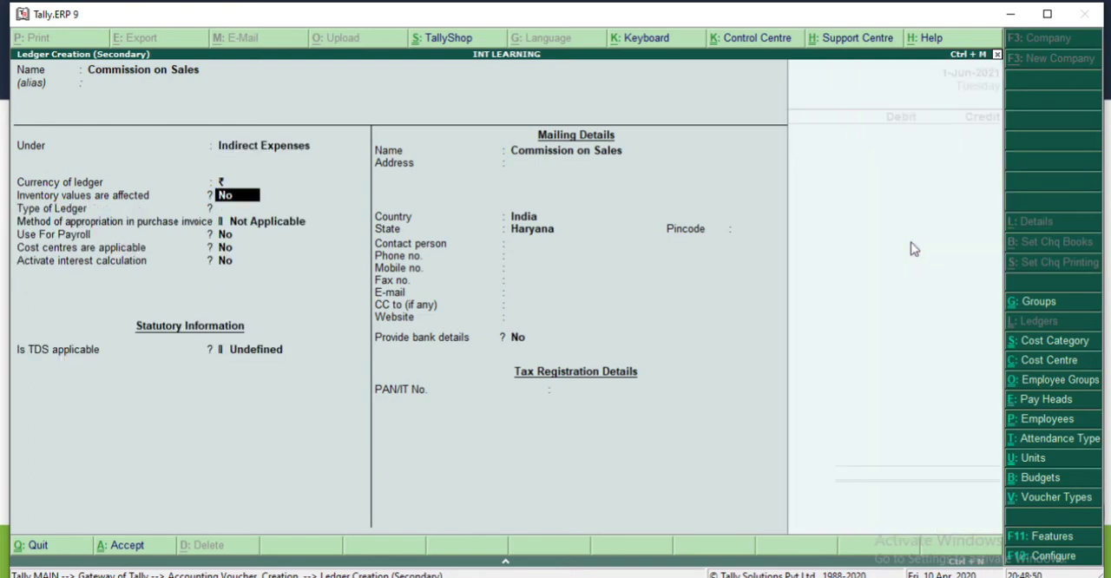
Step: Keep type of ledger and appropriation method Not Applicable, and inventory, payroll, cost centres and interest calculation at No for the Commission on Sales ledger
key("Return")
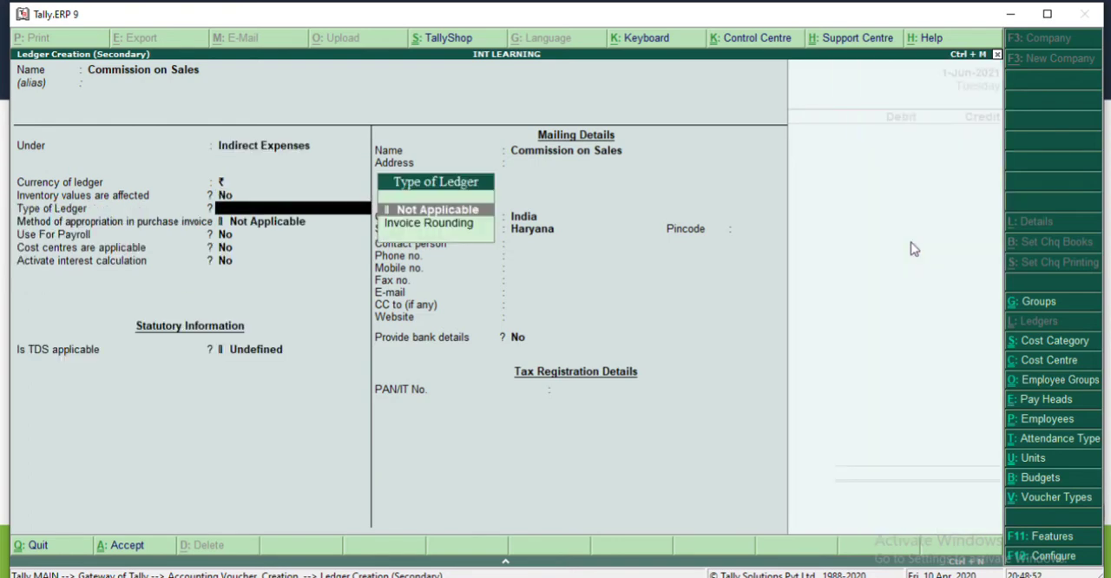
key("Return")
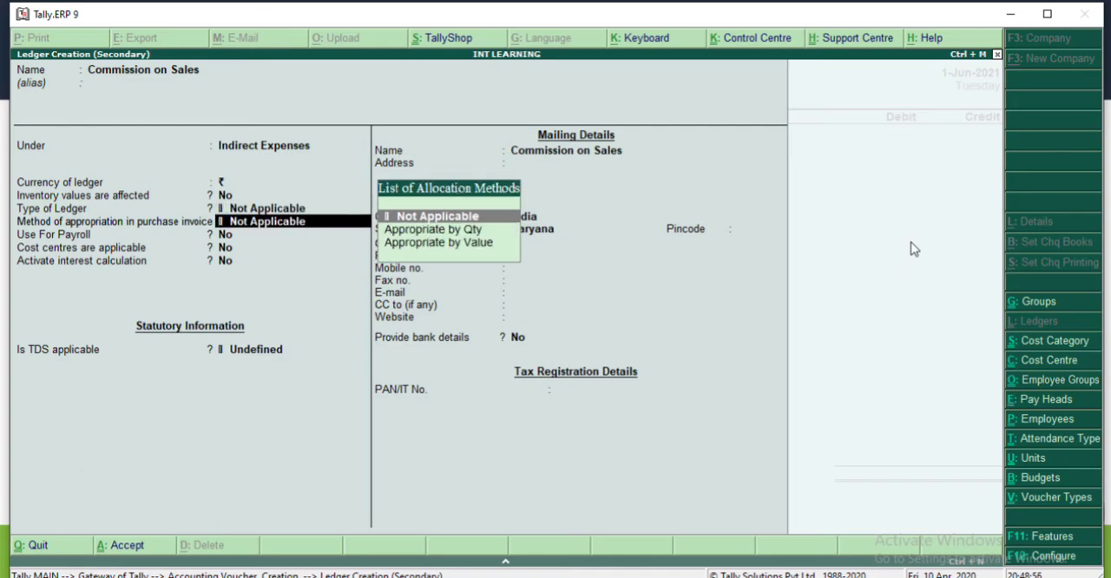
key("Return")
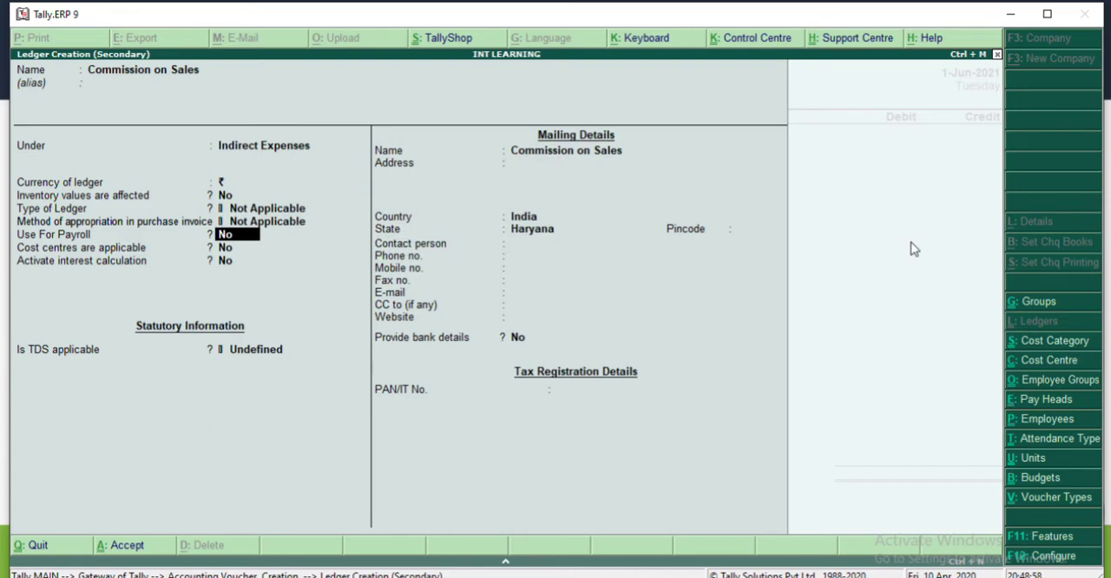
key("Return")
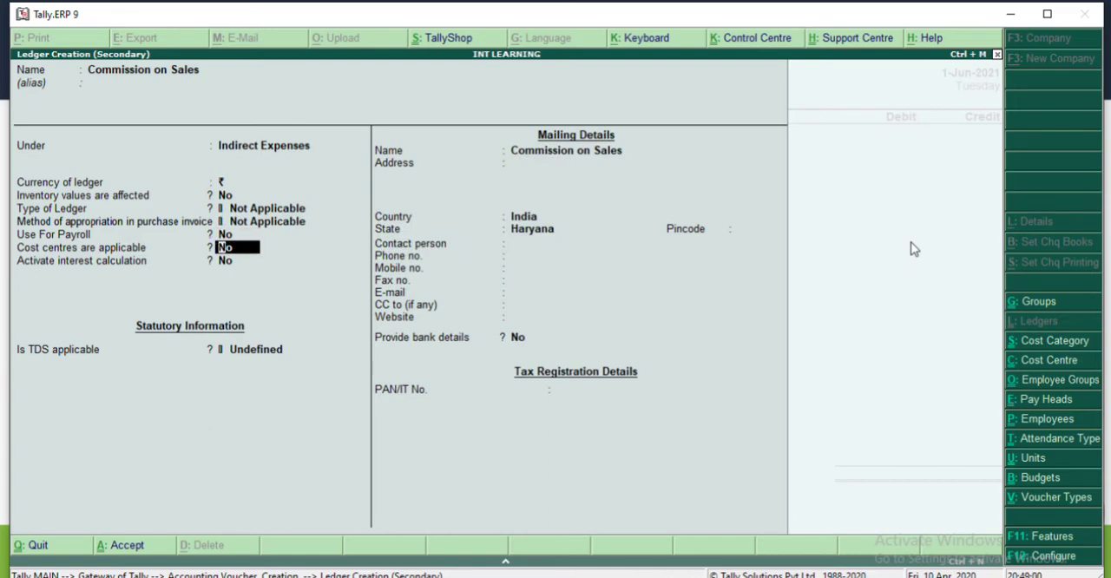
key("Return")
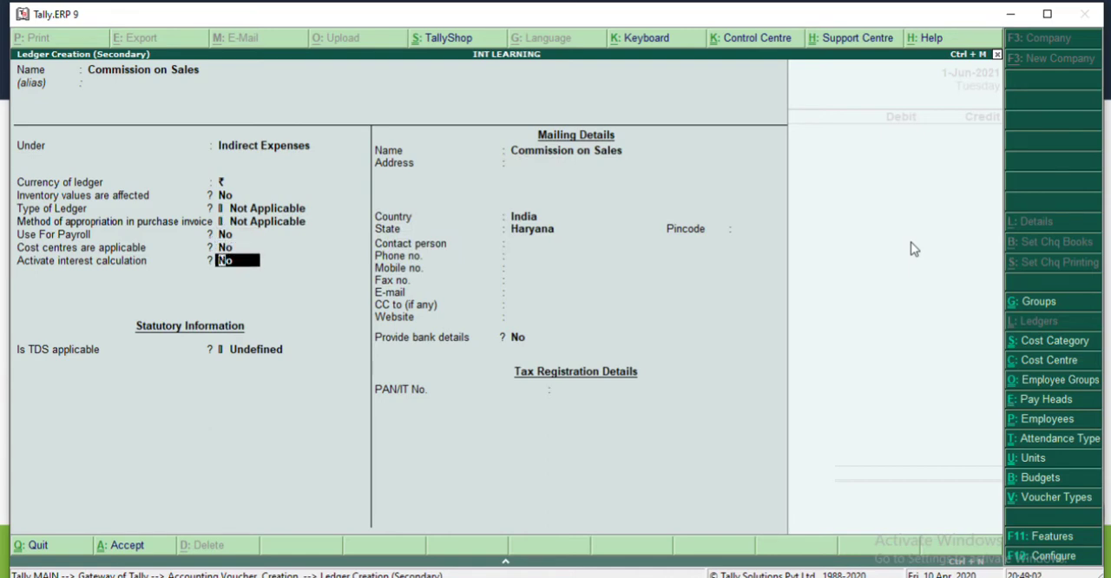
key("Return")
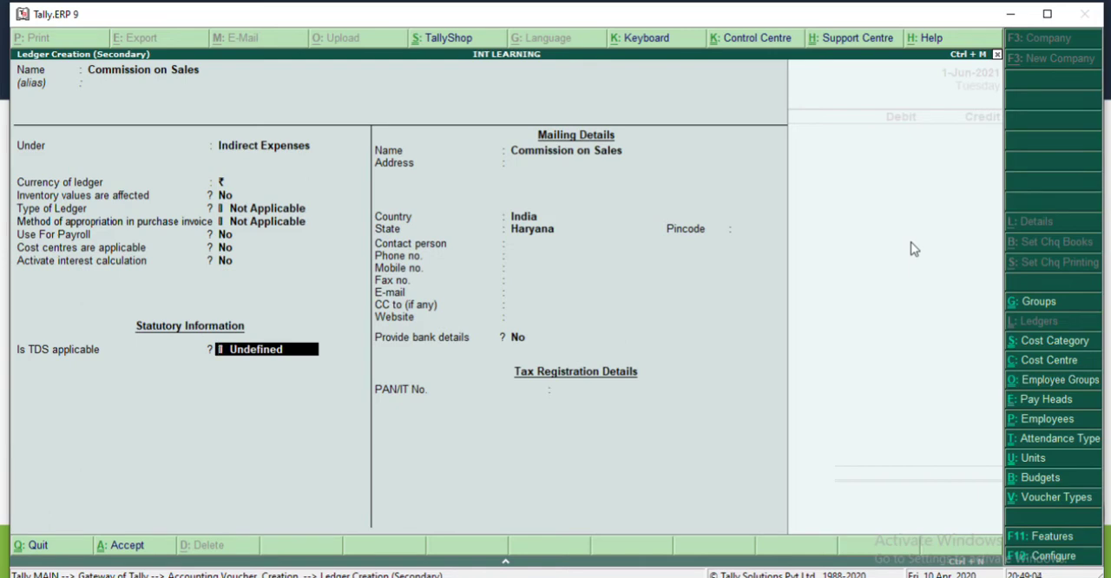
Step: Make TDS applicable with Commission as the nature of payment, keep bank details at No, and save the Commission on Sales ledger
key("BackSpace")
type("a")
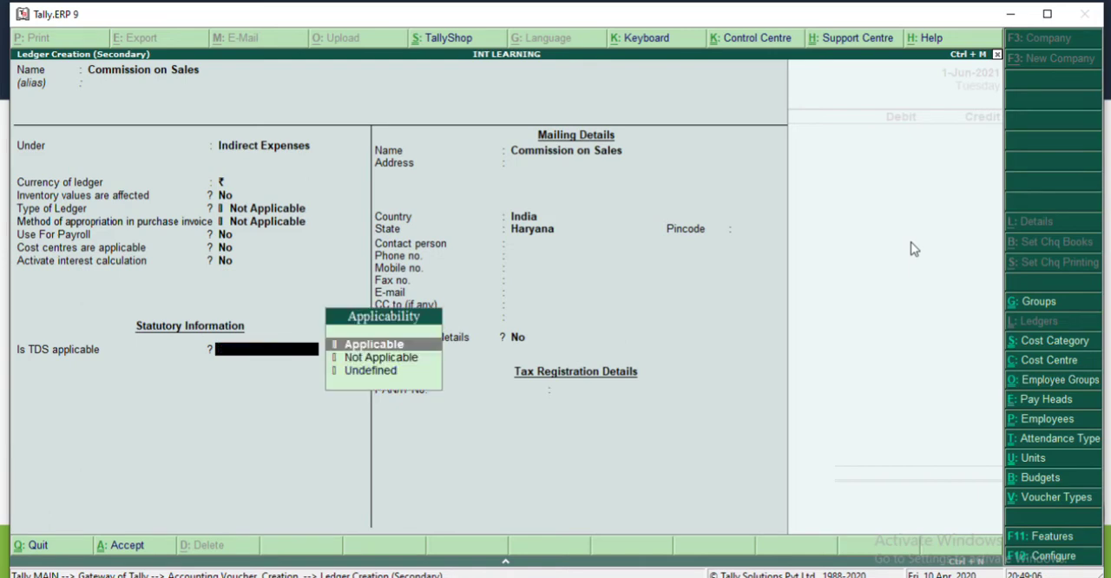
key("Return")
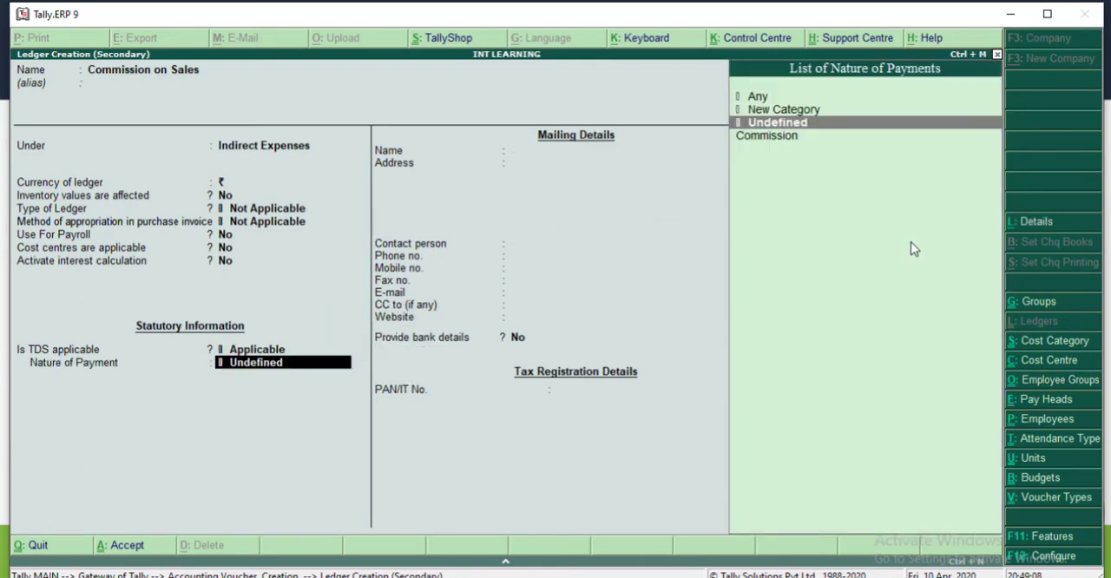
key("Down")
key("Return")
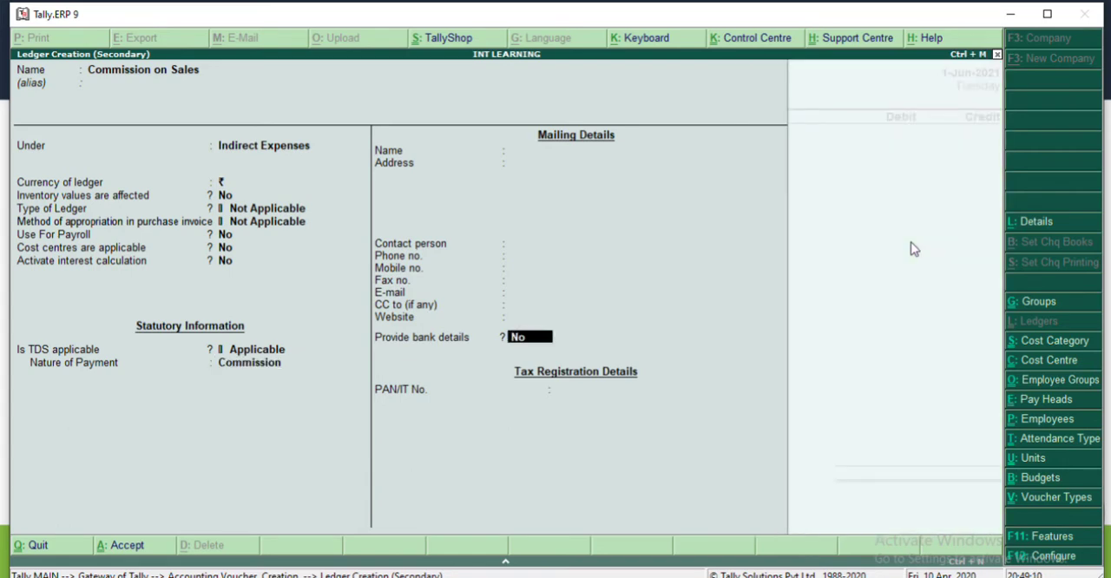
key("Return")
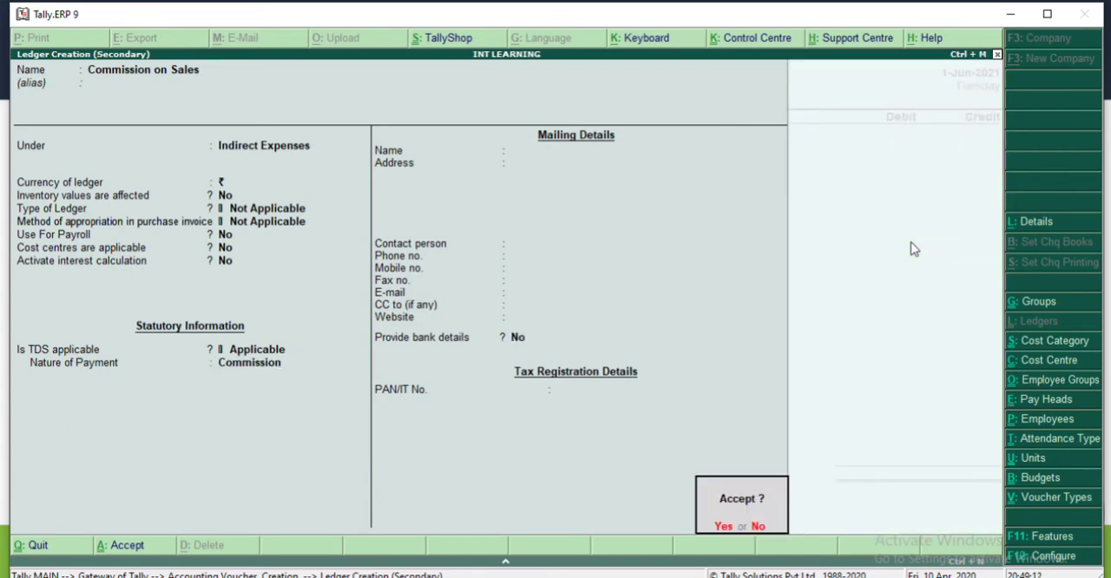
key("Return")
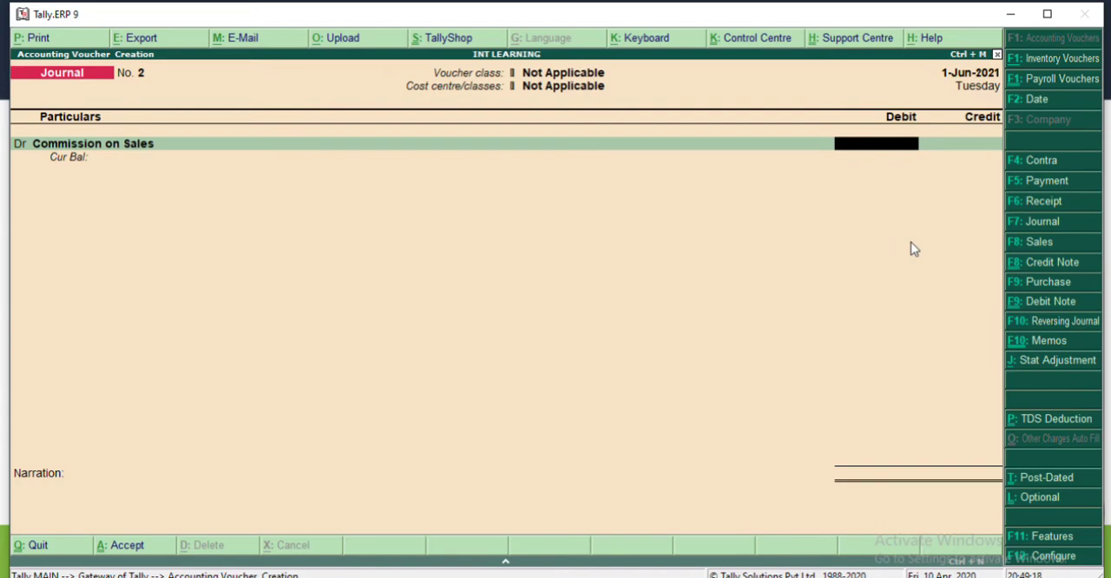
Step: Debit Commission on Sales with 4000 and begin a new credit ledger with the commission agent's name, leaving the alias blank
type("4000")
key("Return")
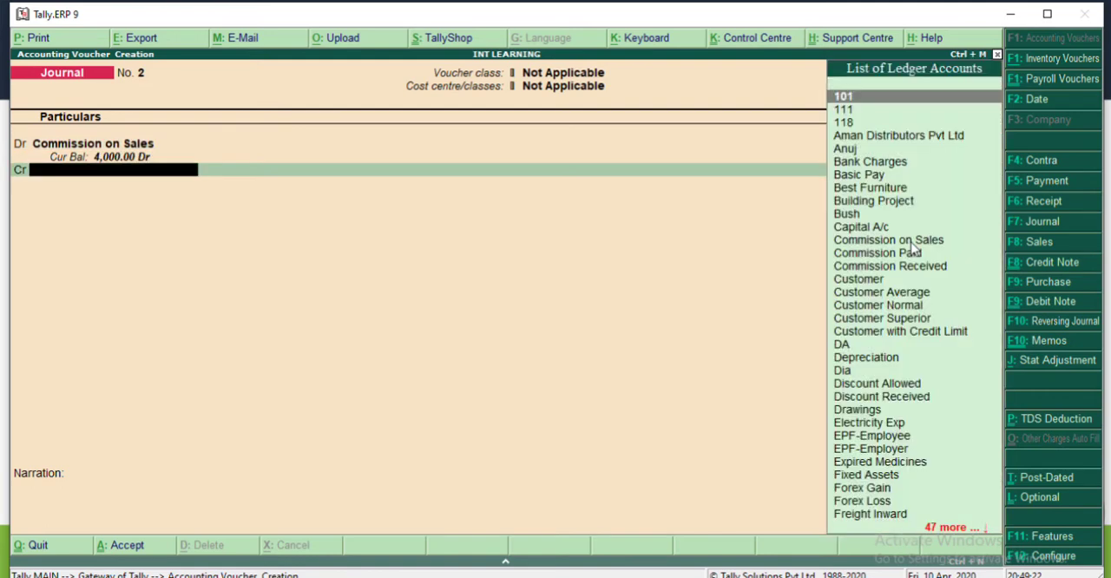
key("alt+c")
type("Aman")
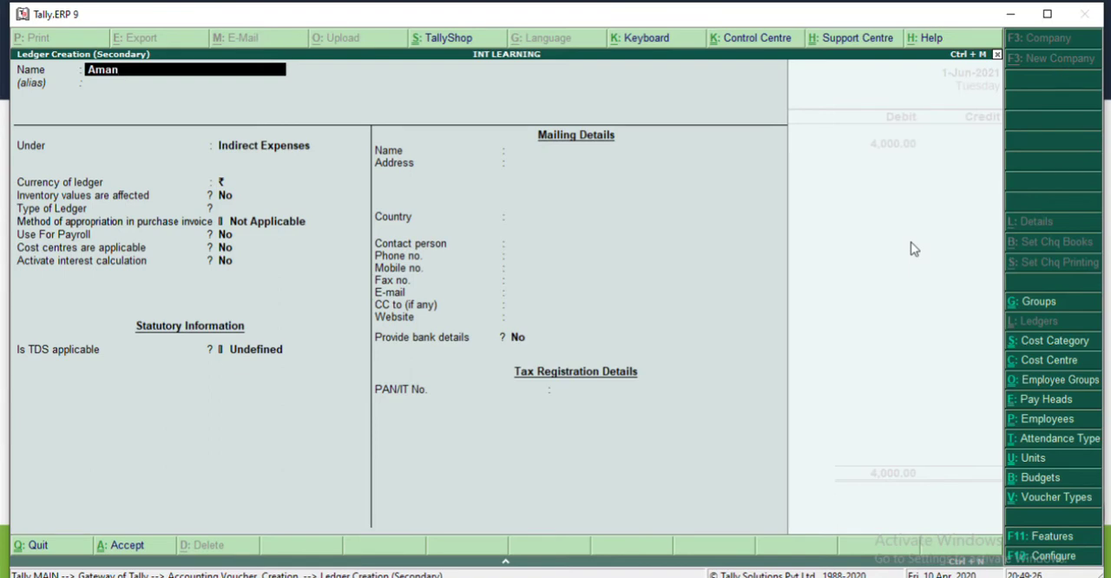
key("BackSpace")
key("BackSpace")
key("BackSpace")
key("BackSpace")
type("Mahesh")
key("Return")
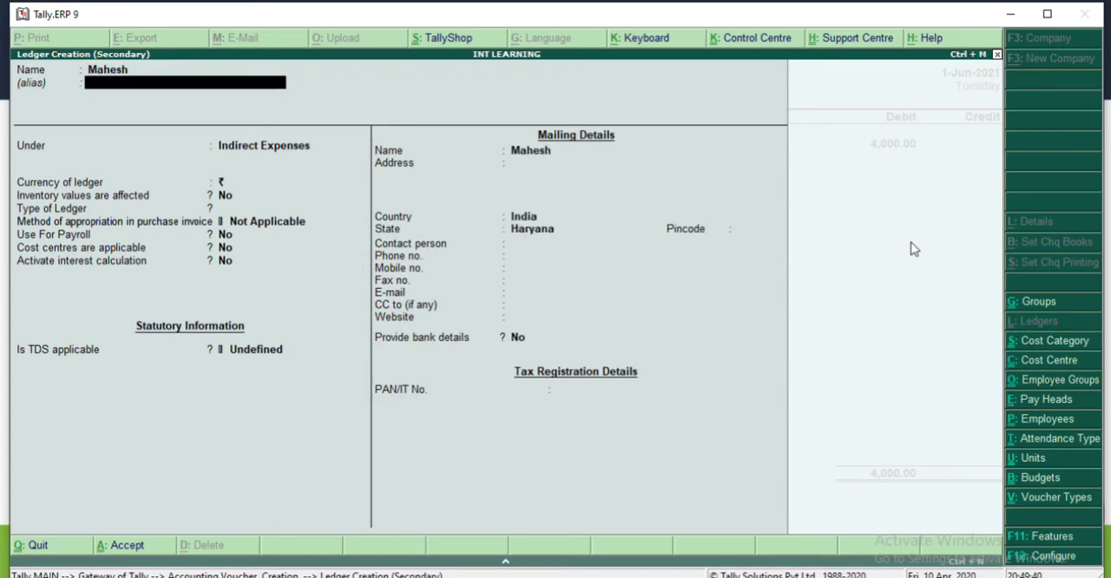
key("Return")
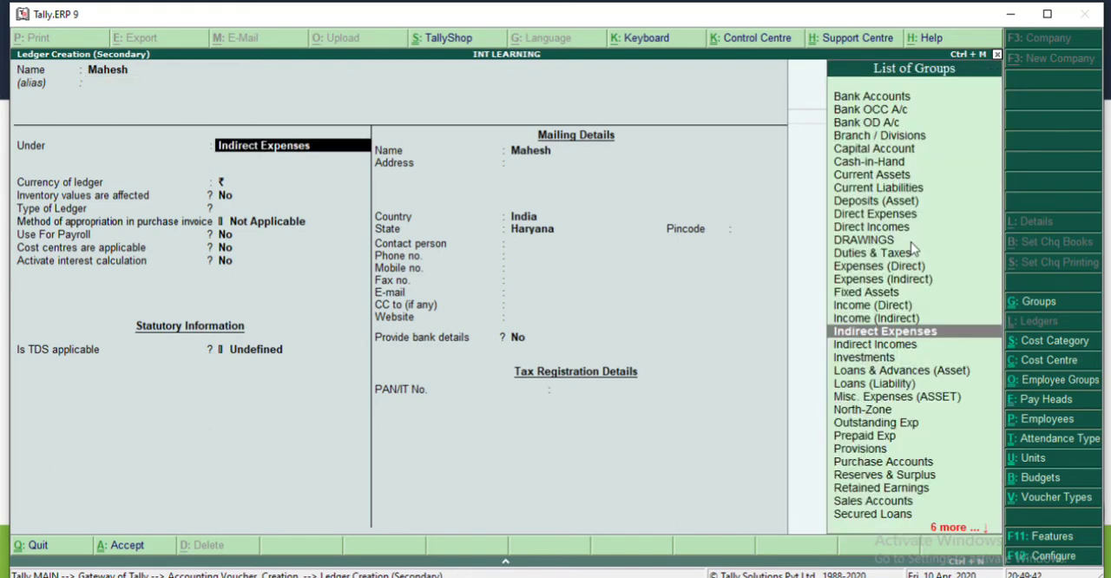
Step: Group the agent's ledger under Sundry Creditors, with pricing level Not Applicable and bill-by-bill, inventory, cost centres and interest calculation at No
type("Su")
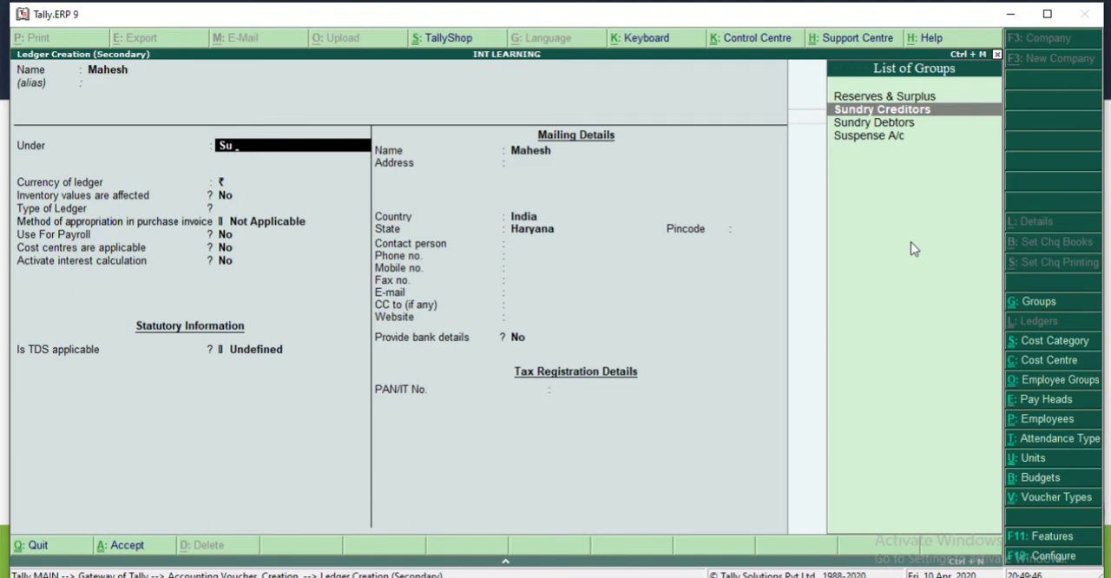
key("Return")
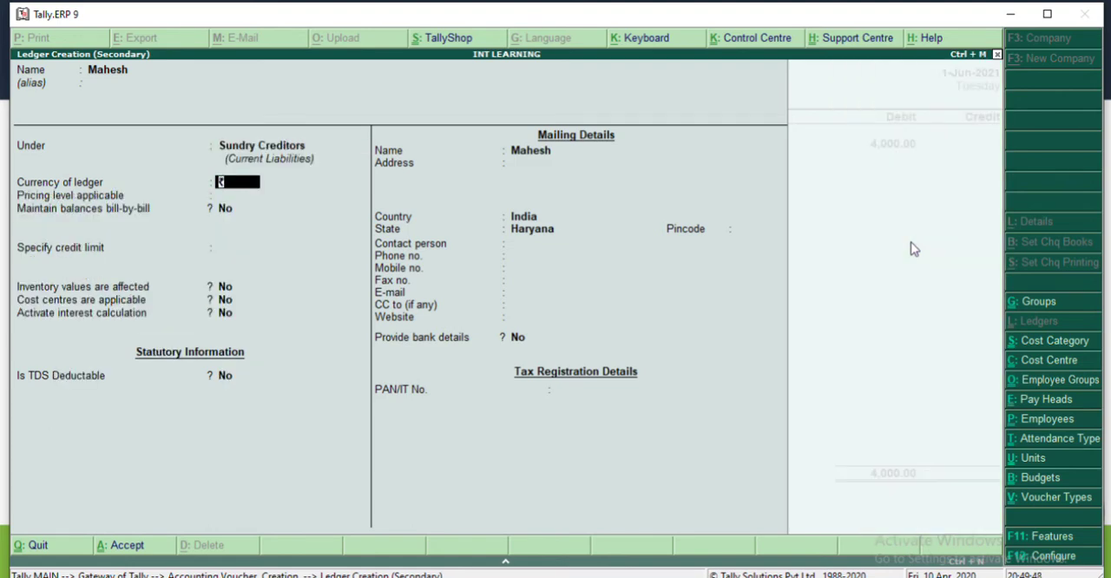
key("Return")
key("Return")
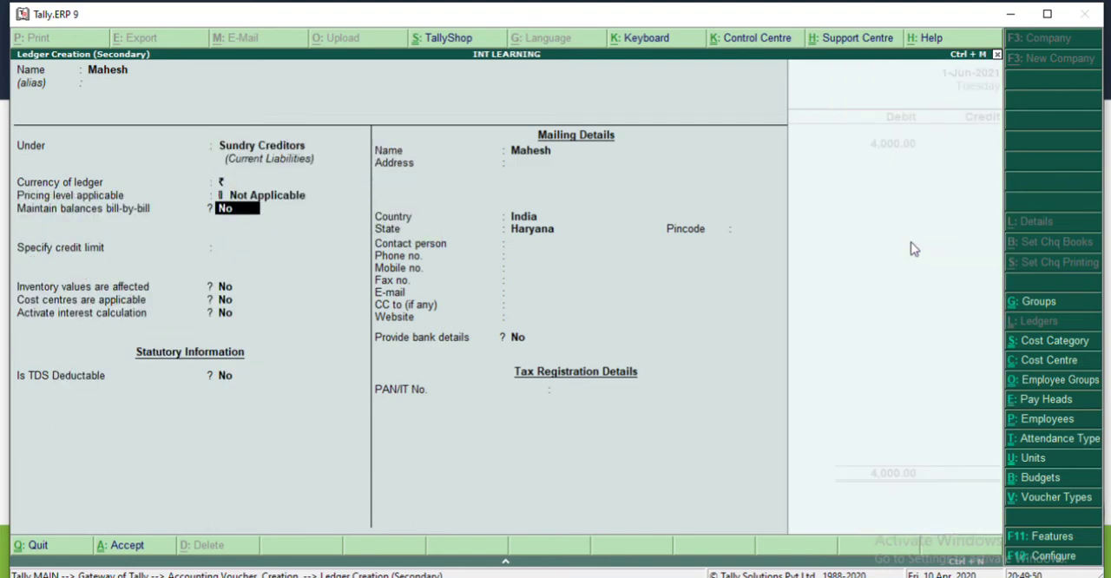
key("Return")
key("Return")
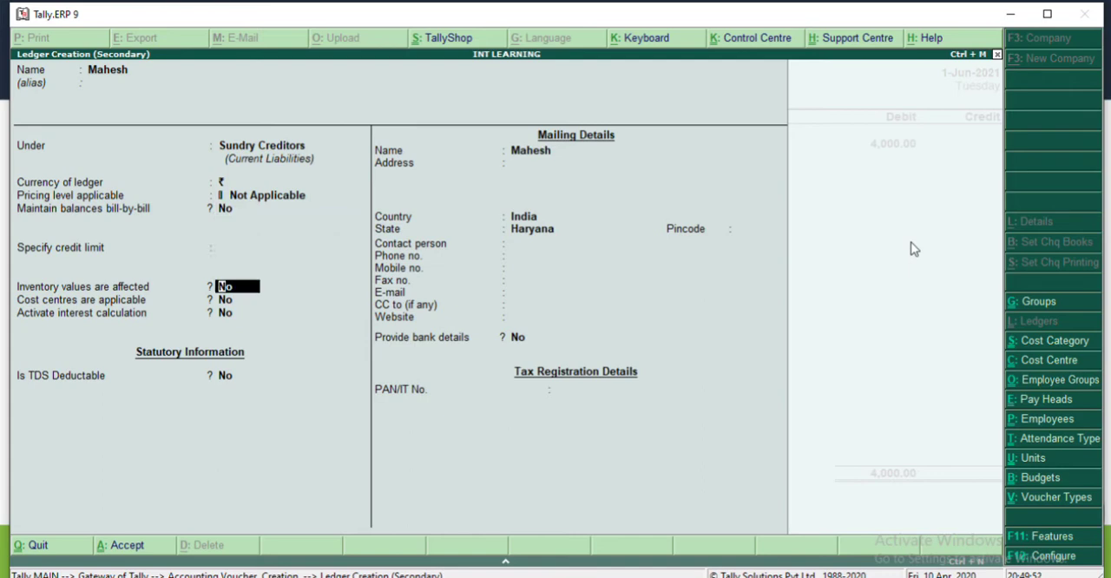
key("Return")
key("Return")
key("Return")
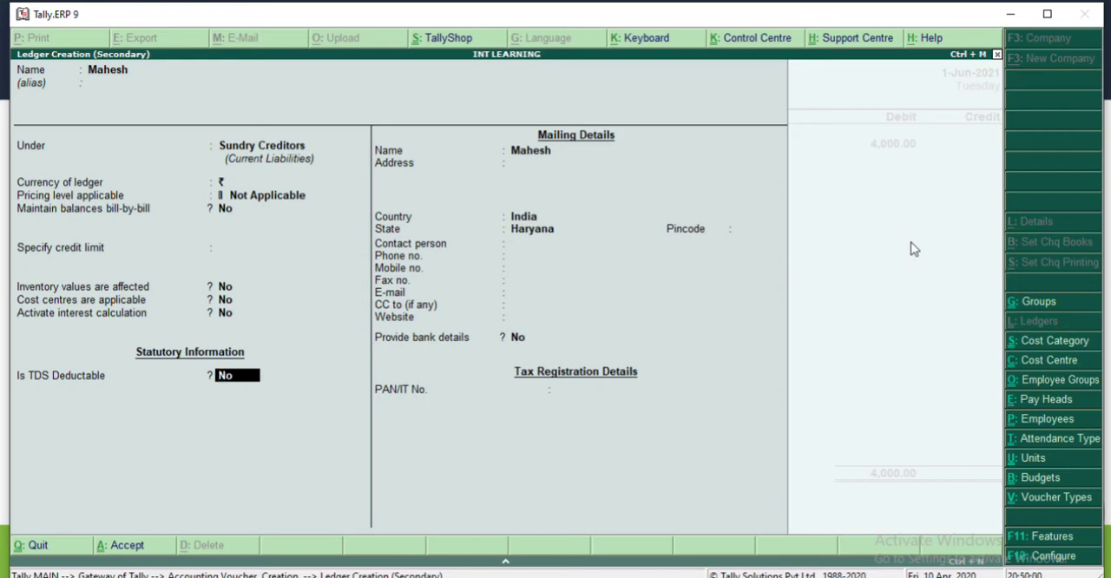
Step: Make the agent's ledger TDS deductable as Individual/HUF - Resident with TDS deducted in the same voucher, and save it
key("y")
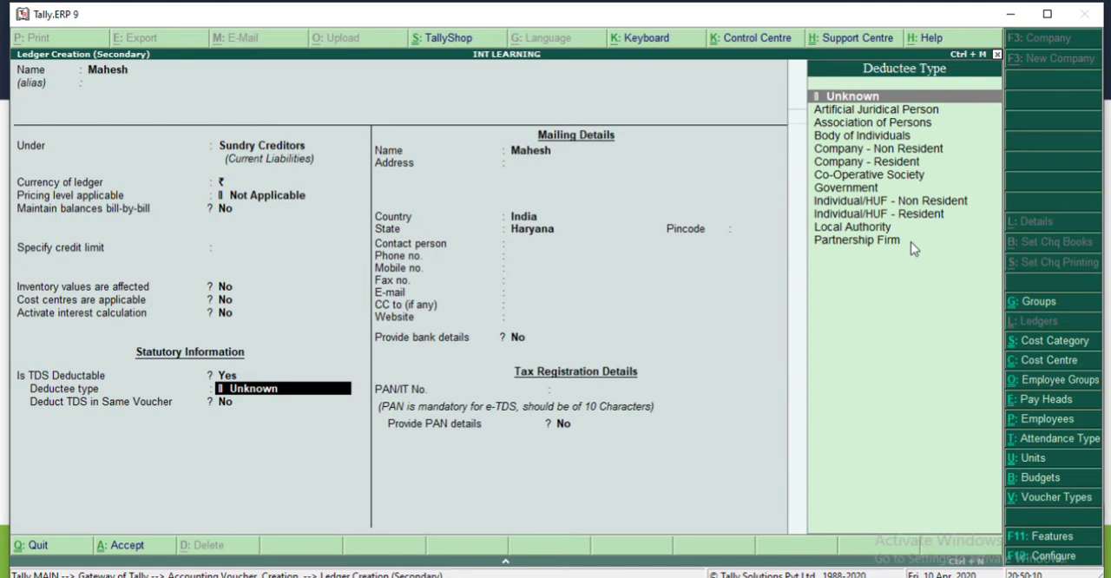
key("Down")
key("Down")
key("Down")
key("Down")
key("Down")
key("Down")
key("Down")
key("Down")
key("Down")
key("Down")
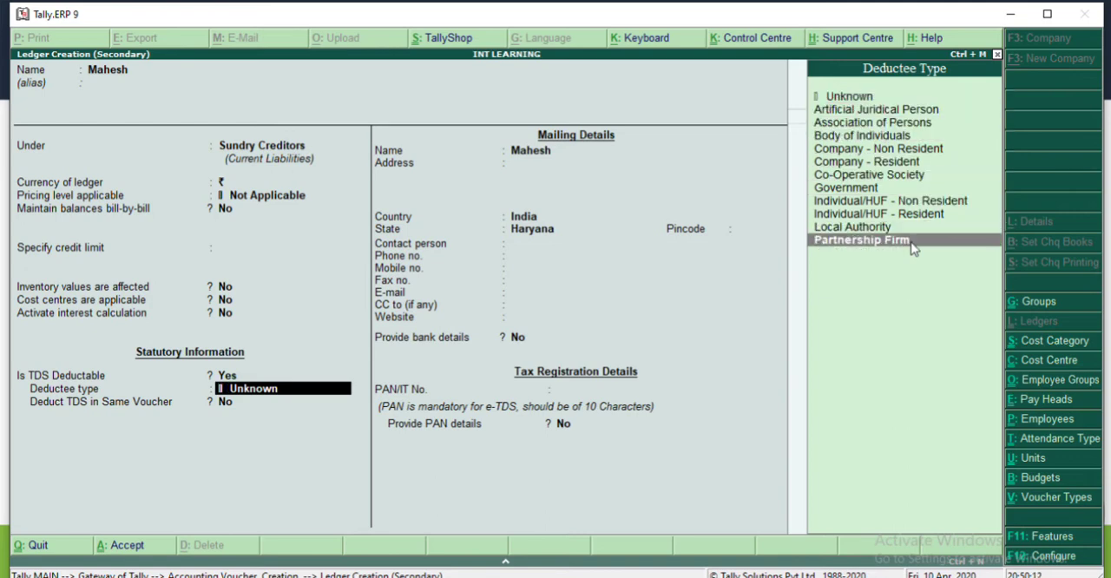
key("Up")
key("Up")
key("Return")
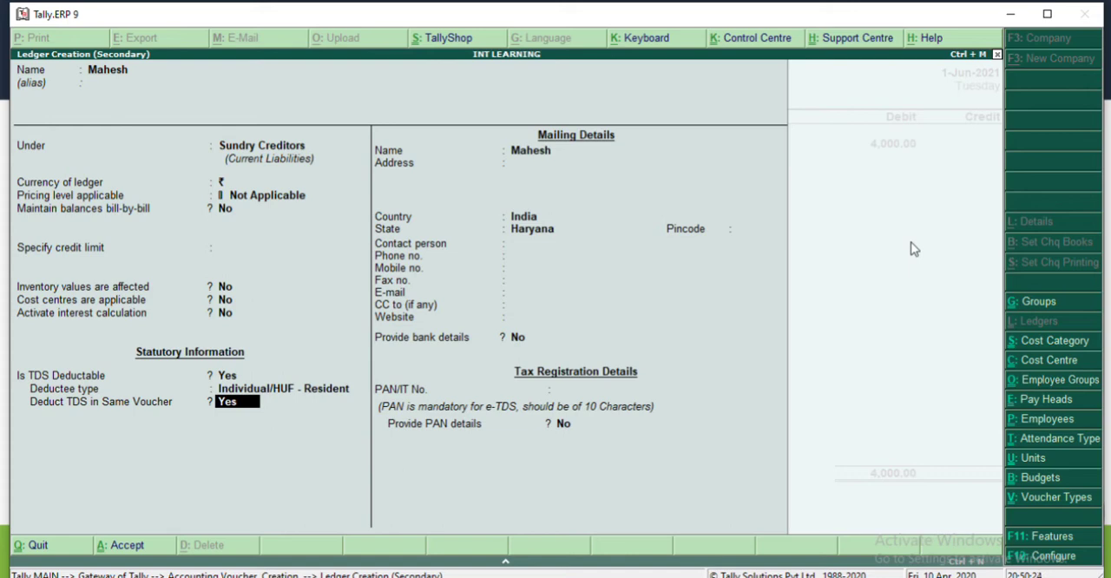
key("Return")
key("Return")
key("Return")
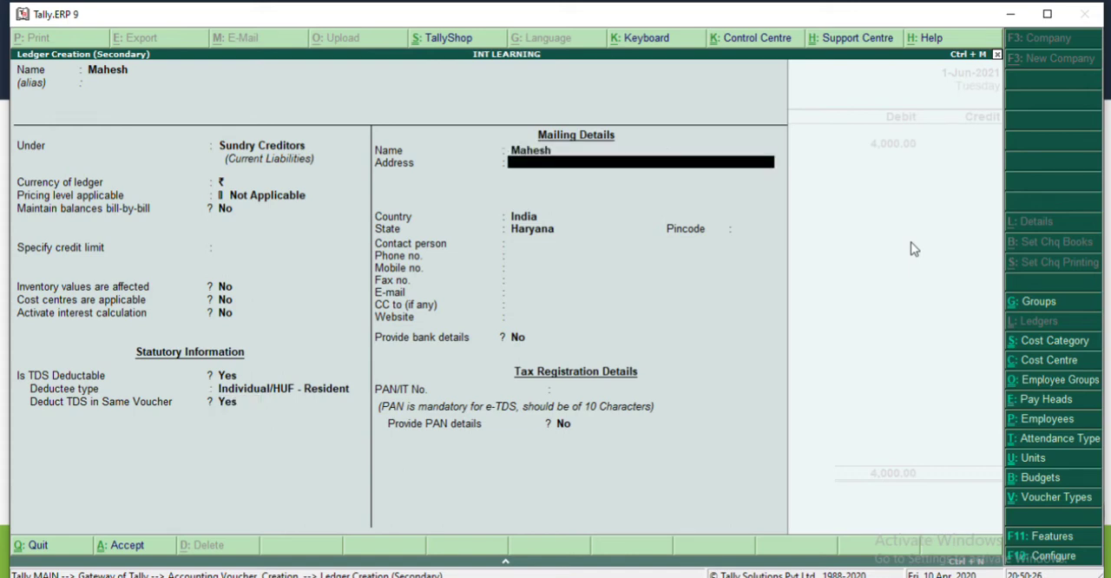
key("ctrl+a")
key("Return")
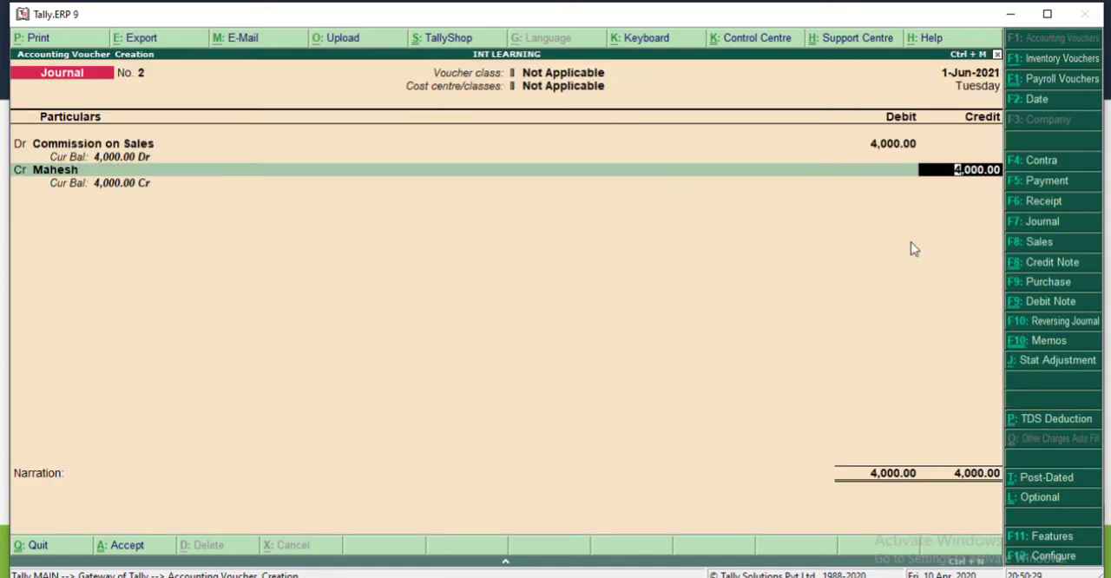
Step: Credit the agent's ledger with 4000, leave the narration blank, and save the journal voucher
key("Return")
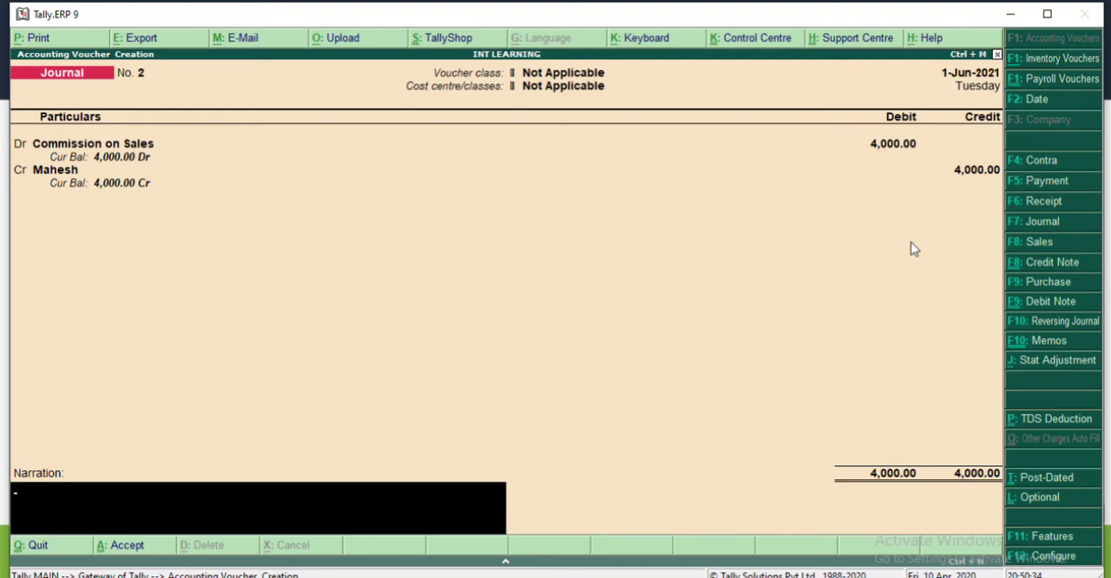
key("Return")
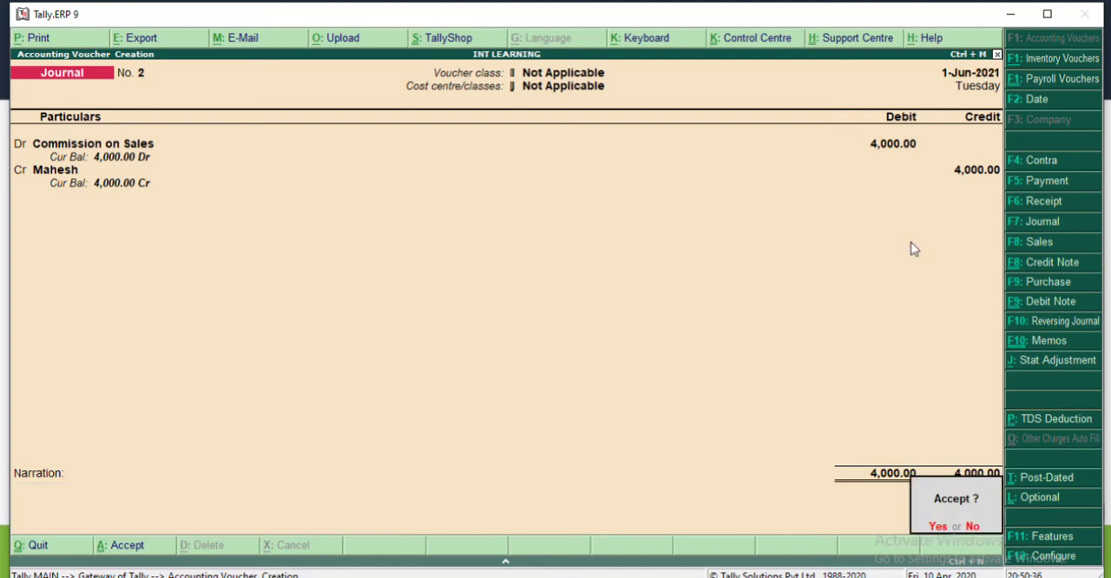
key("Return")
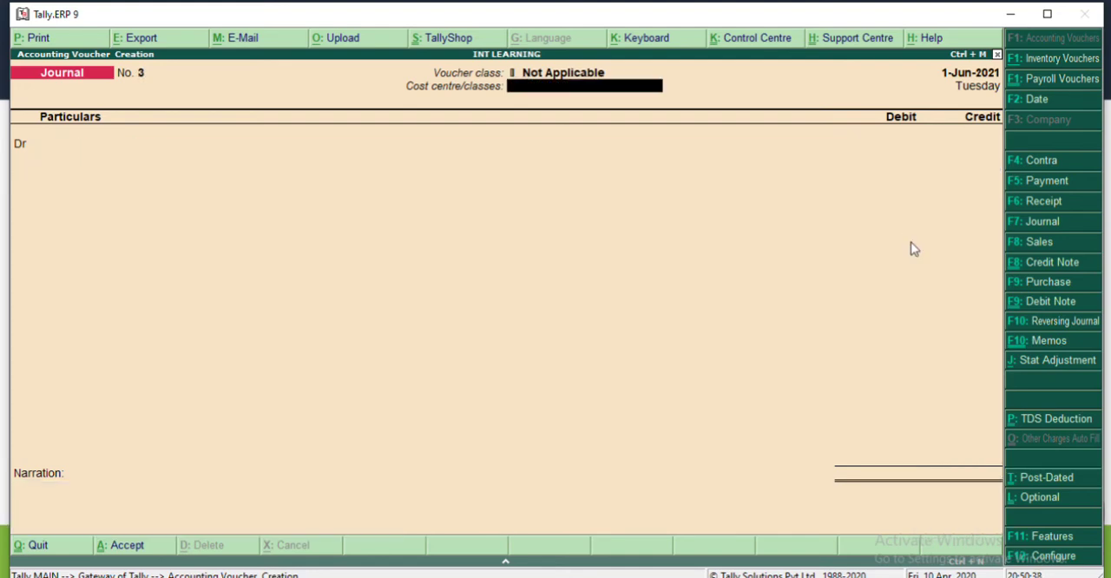
Step: Date the new journal voucher 2-Jun-2021 and debit Commission on Sales with 14500
key("F2")
key("Return")
key("Return")
type("Com")
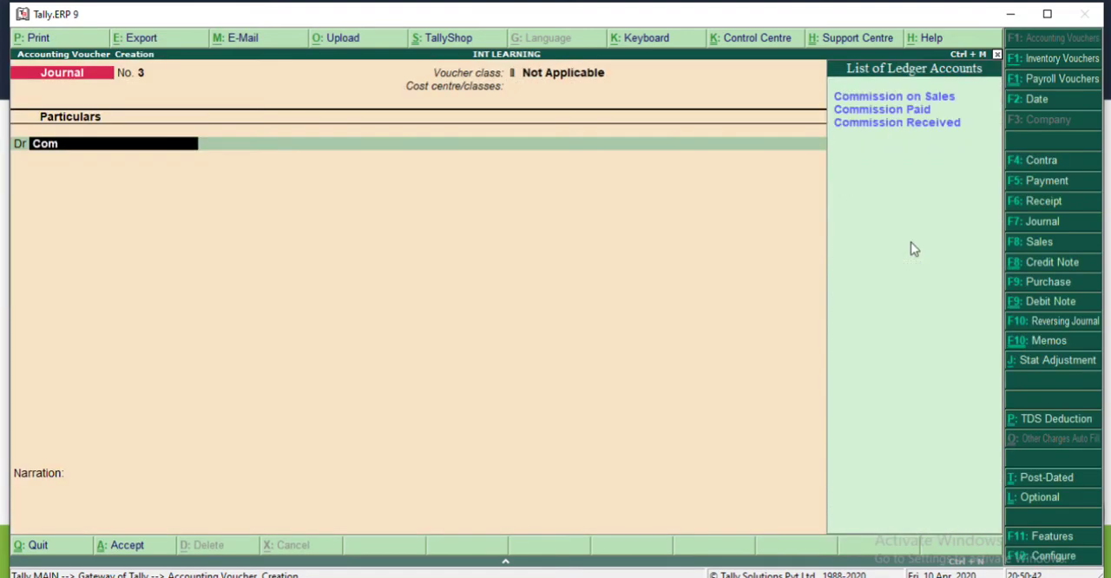
key("Return")
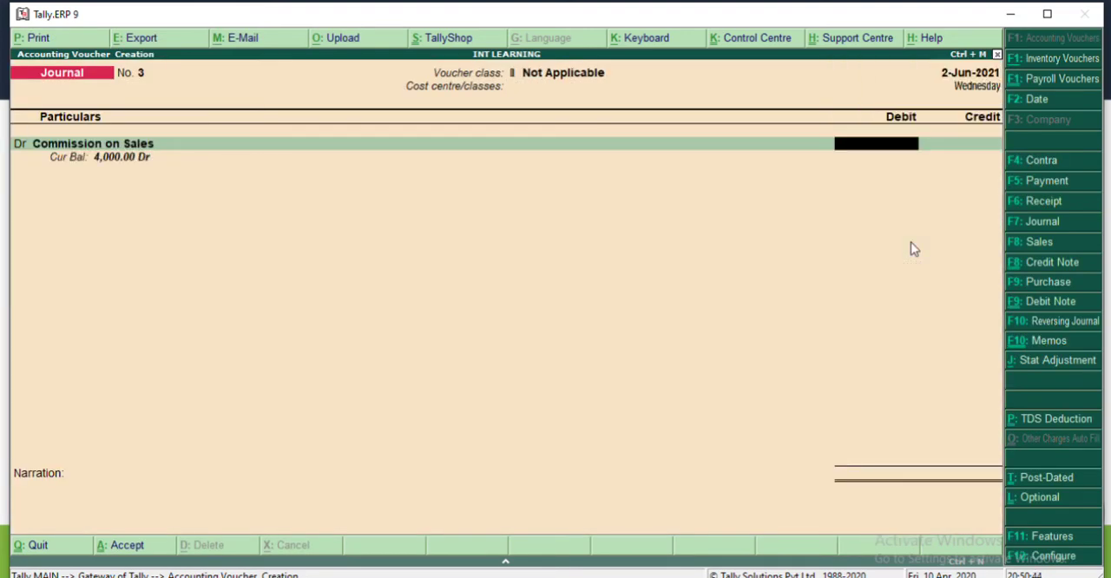
type("14500")
key("Return")
Step: Credit the commission agent's ledger, accepting the proposed 11,600.00
key("Return")
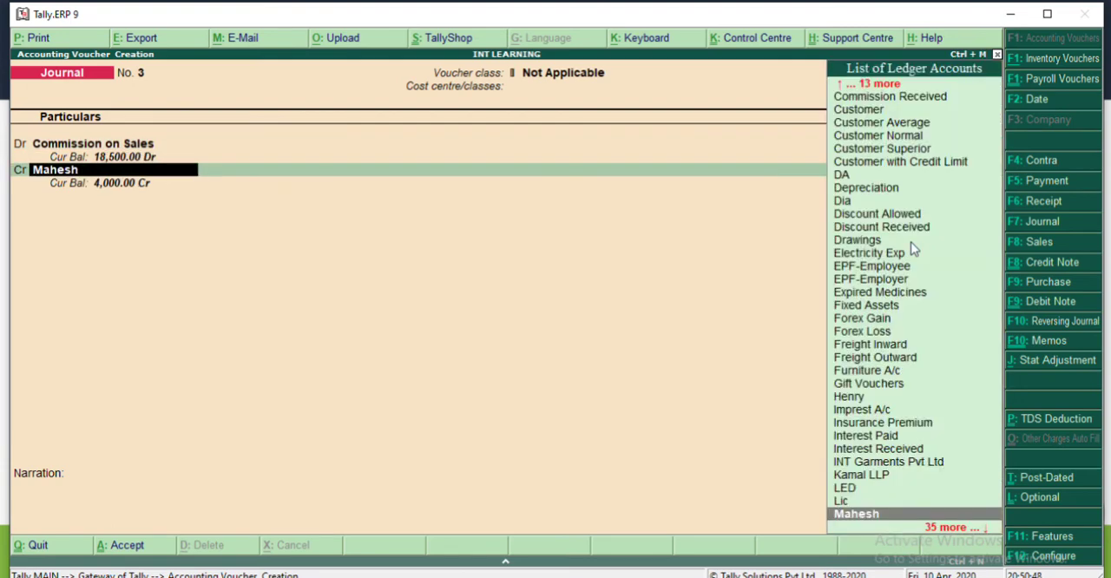
key("Return")
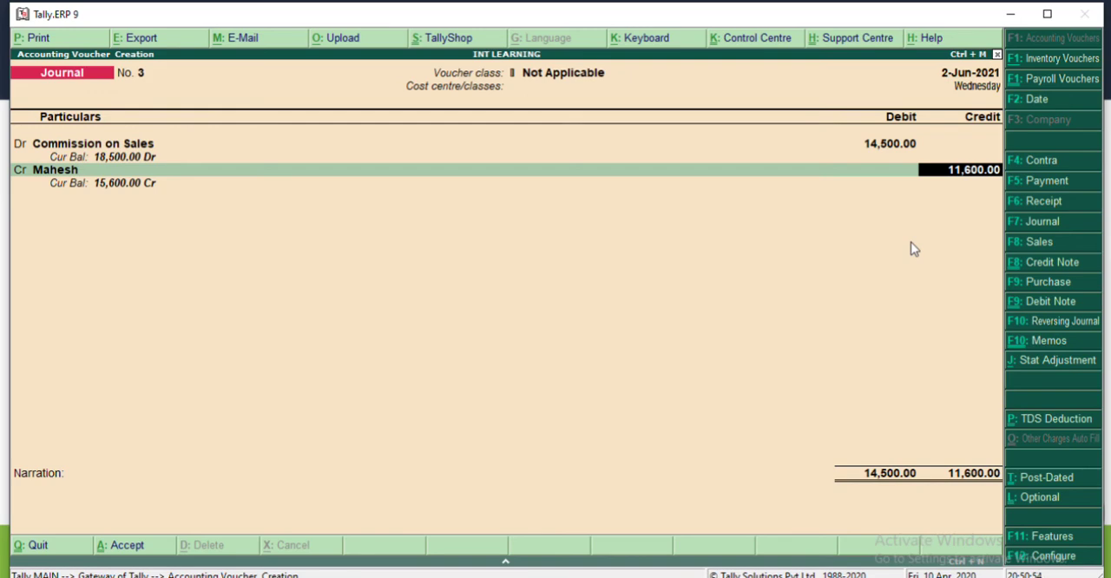
key("Return")
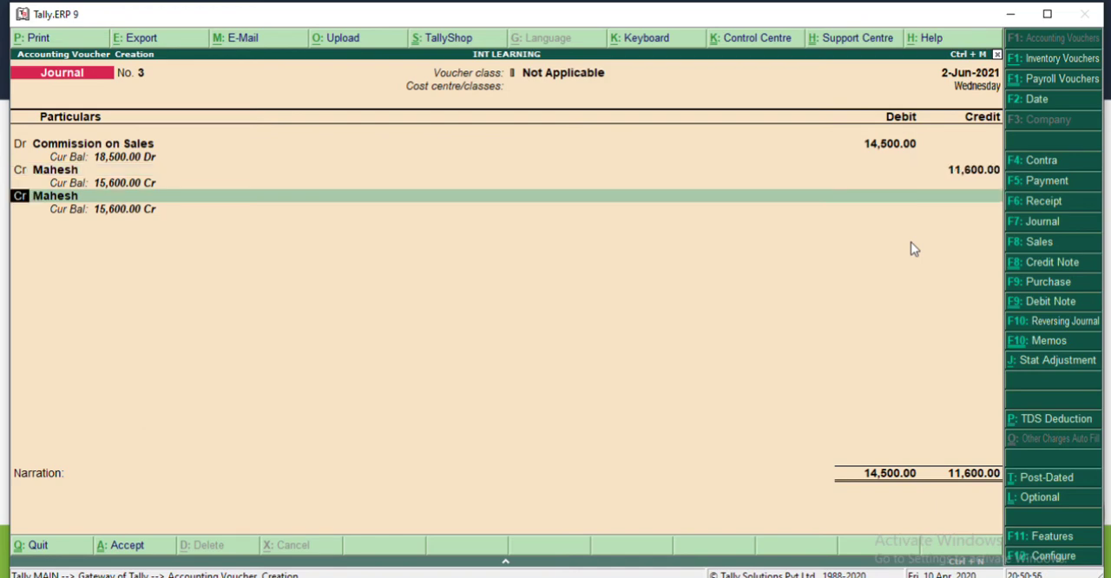
Step: Start another credit line and create a TDS Payable ledger for it under Duties & Taxes, leaving the alias blank
key("Return")
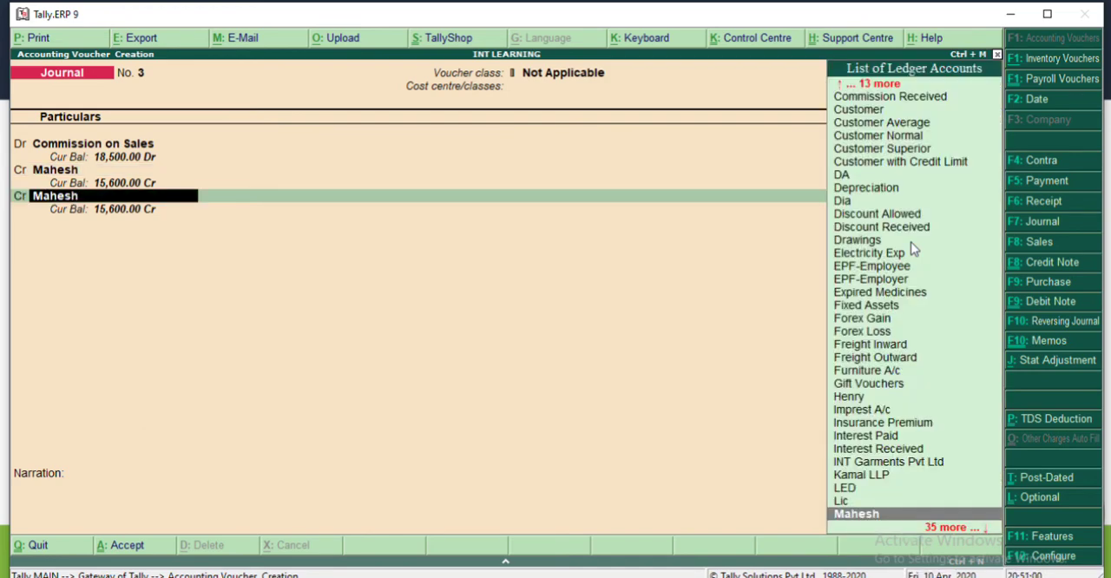
key("alt+c")
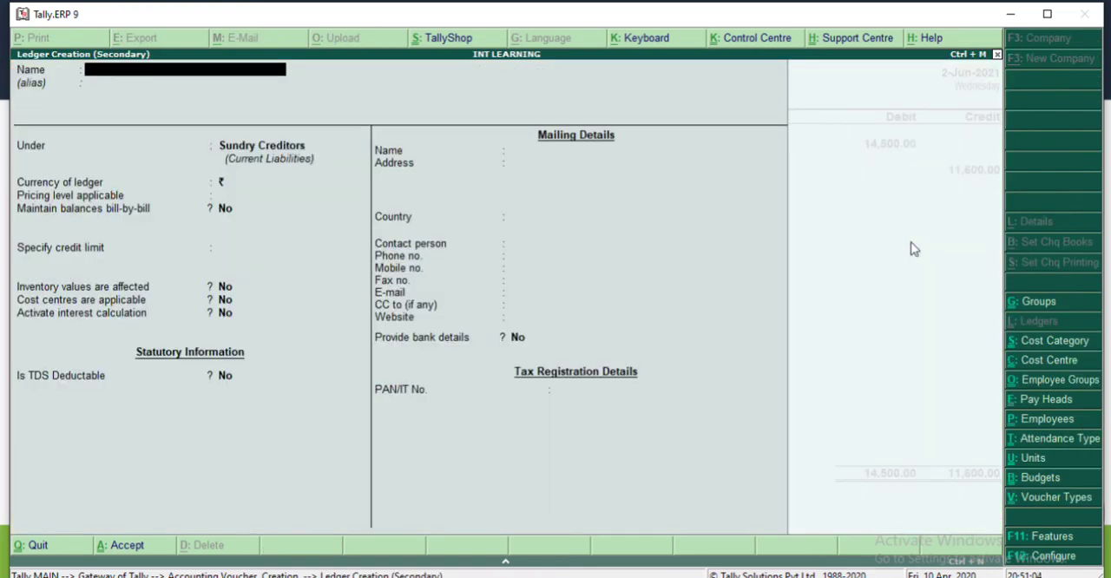
type("TDS Payable")
key("Return")
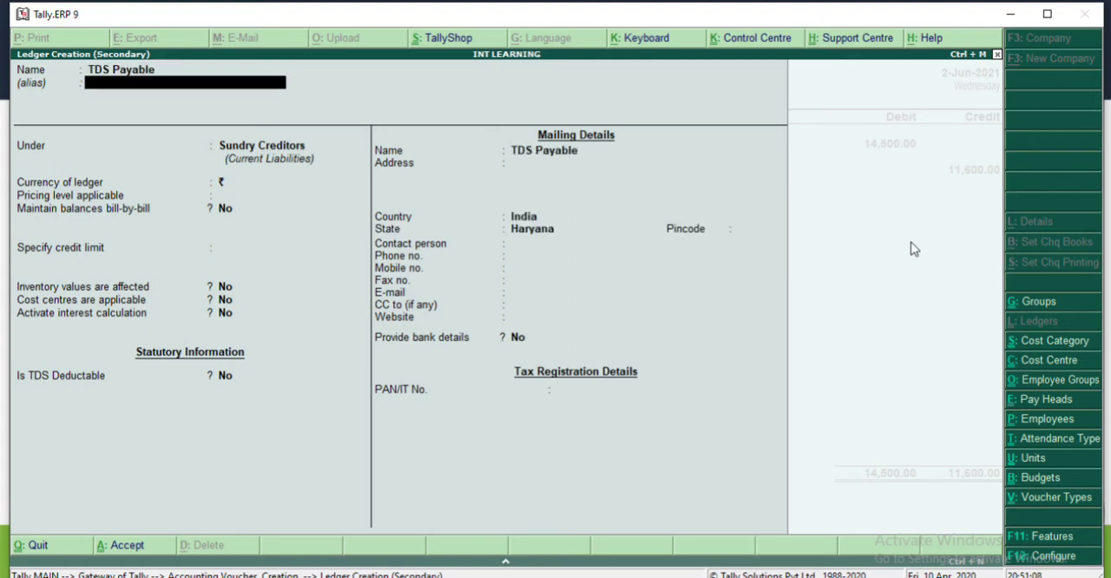
key("Return")
type("Du")
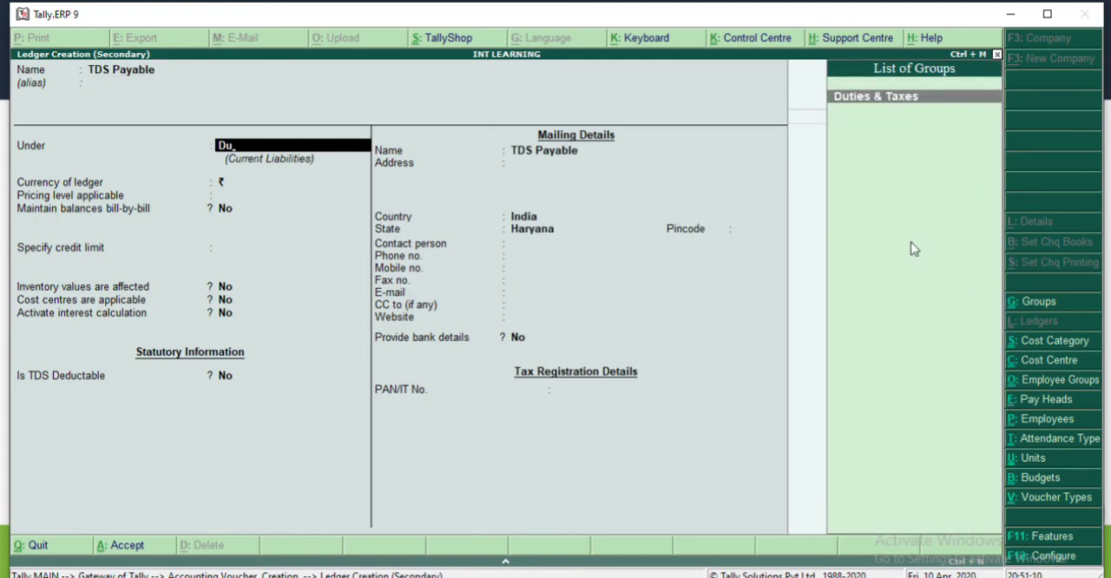
key("Return")
Step: Set the TDS Payable ledger's type of duty/tax to TDS and its nature of payment to Commission
key("Return")
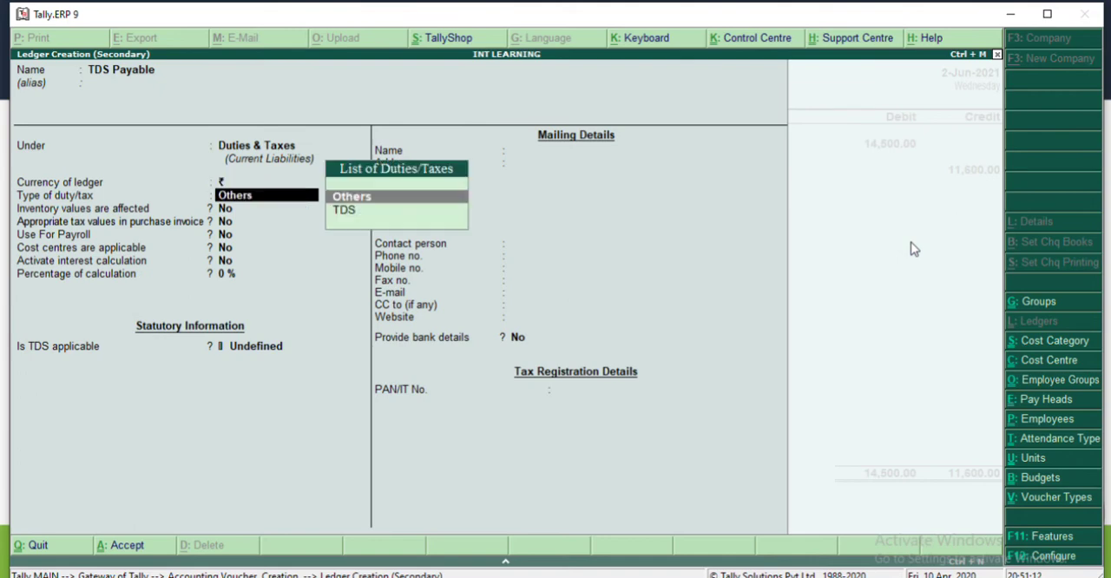
key("Down")
key("Return")
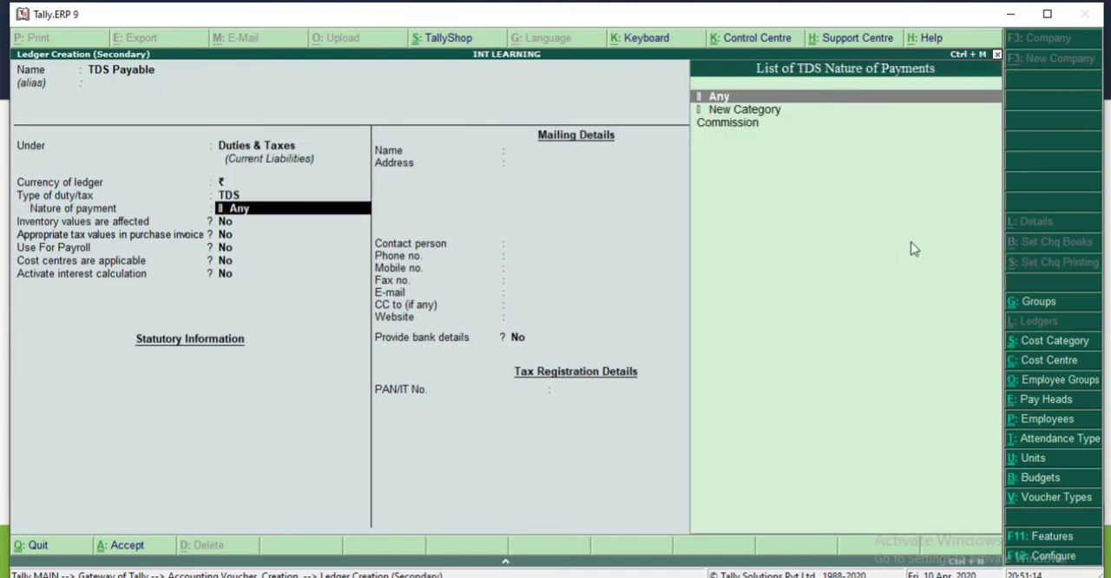
key("Down")
key("Down")
key("Return")
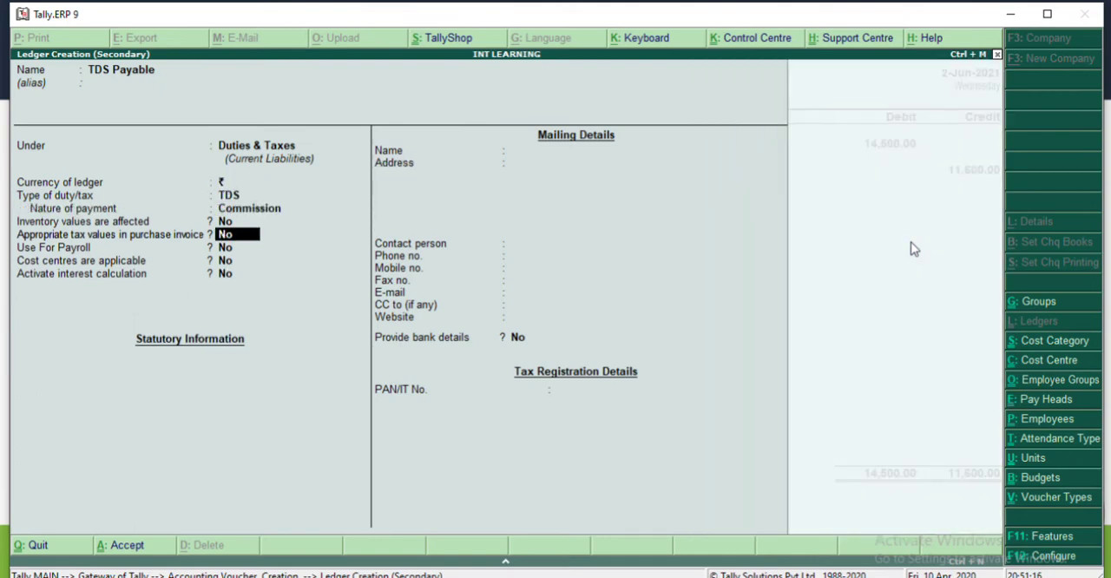
Step: Rename the new ledger as TDS Payable-Commission, keeping Commission as its nature of payment
key("BackSpace")
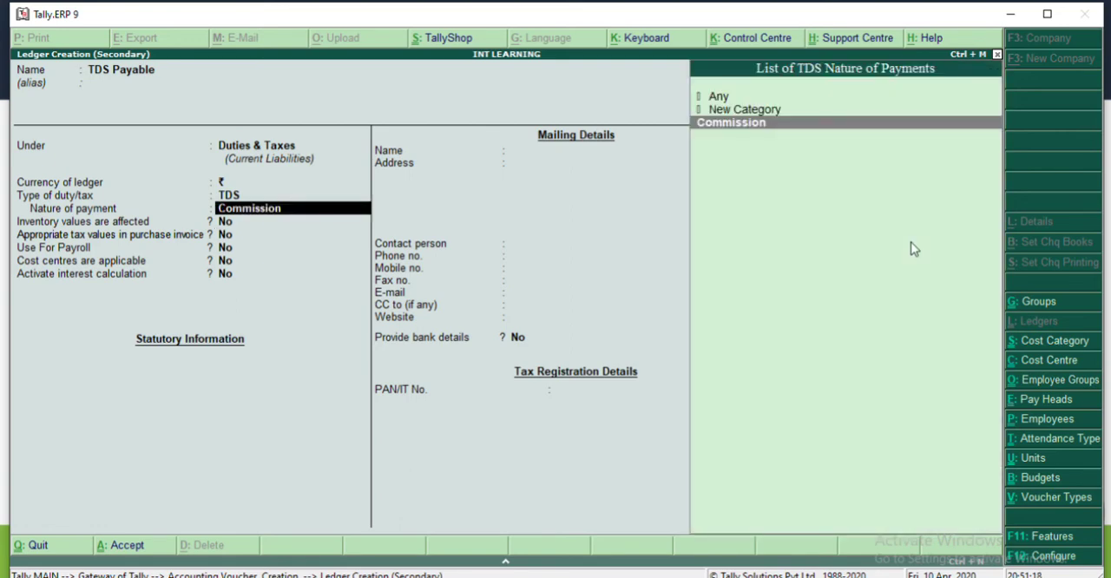
key("Up")
key("Up")
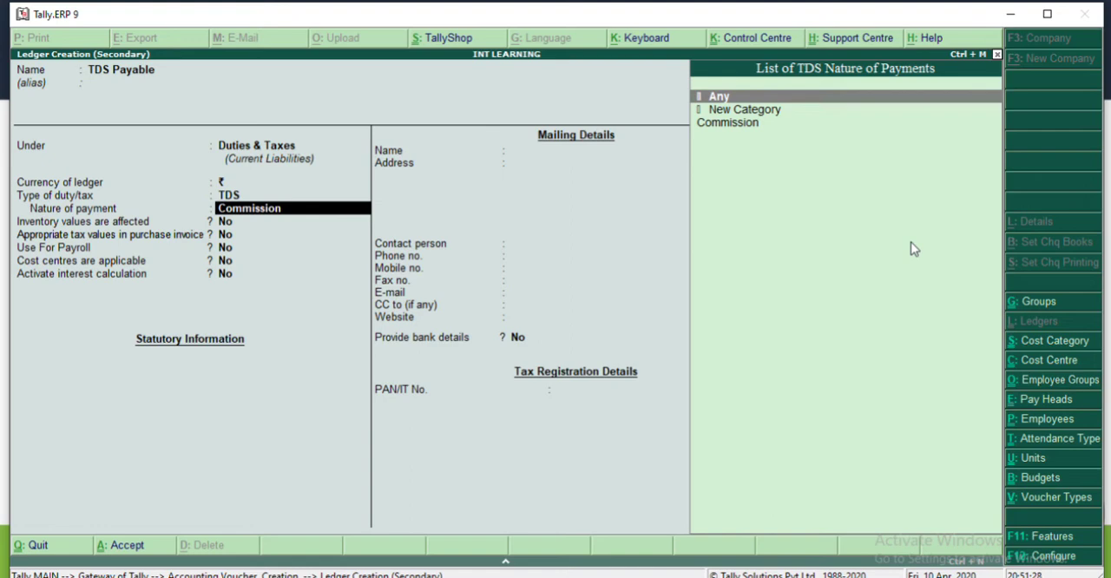
key("BackSpace")
key("BackSpace")
key("BackSpace")
key("BackSpace")
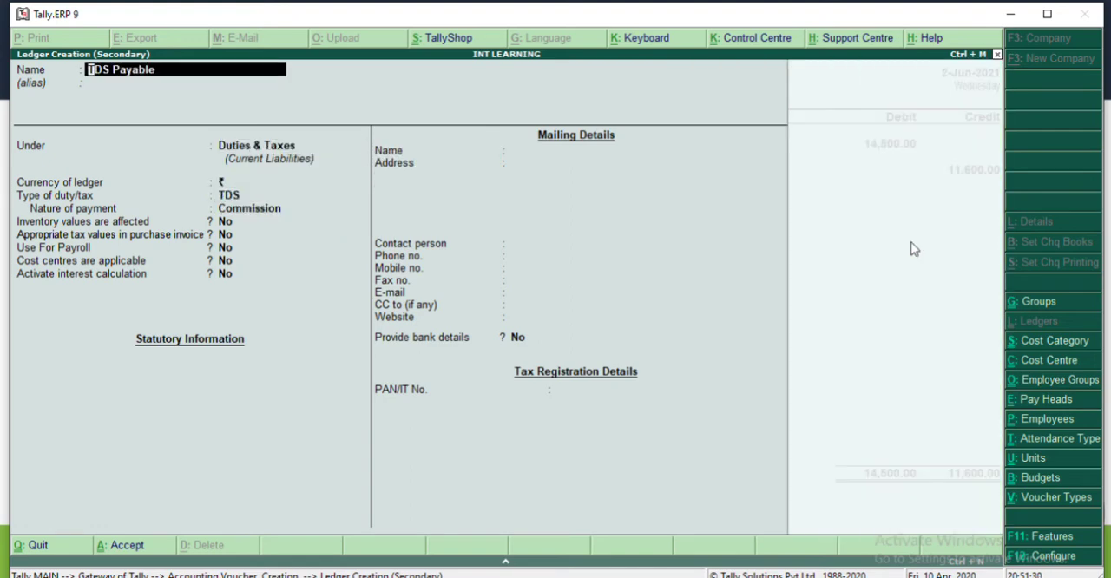
type("Commission")
key("Return")
key("Return")
key("Return")
key("Return")
key("Return")
key("Return")
key("Return")
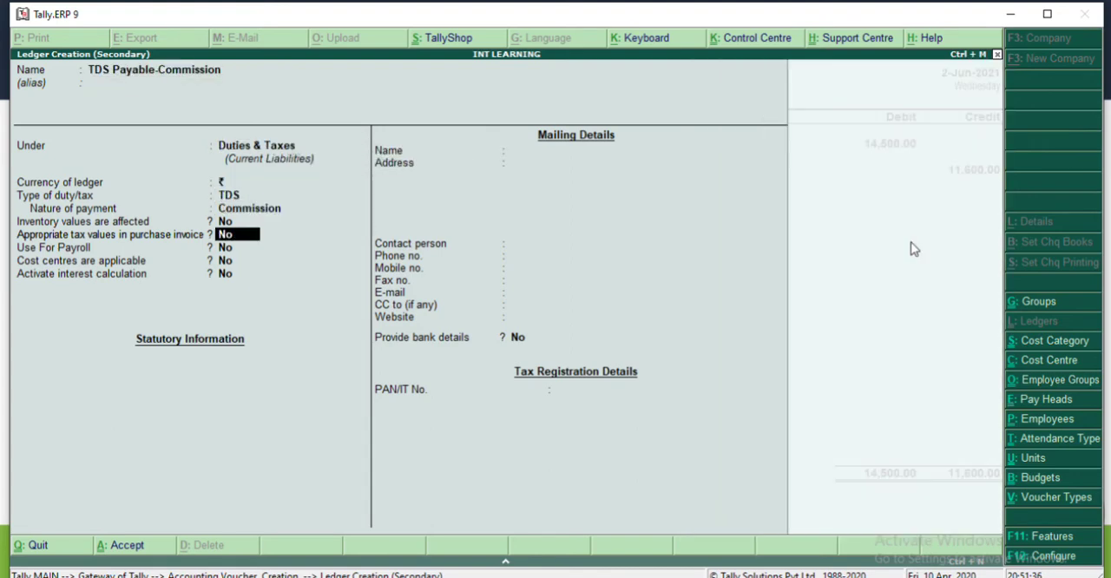
Step: Leave the new TDS ledger's remaining options and bank details at No and save it into the voucher's credit line
key("Return")
key("Return")
key("Return")
key("Return")
key("Return")
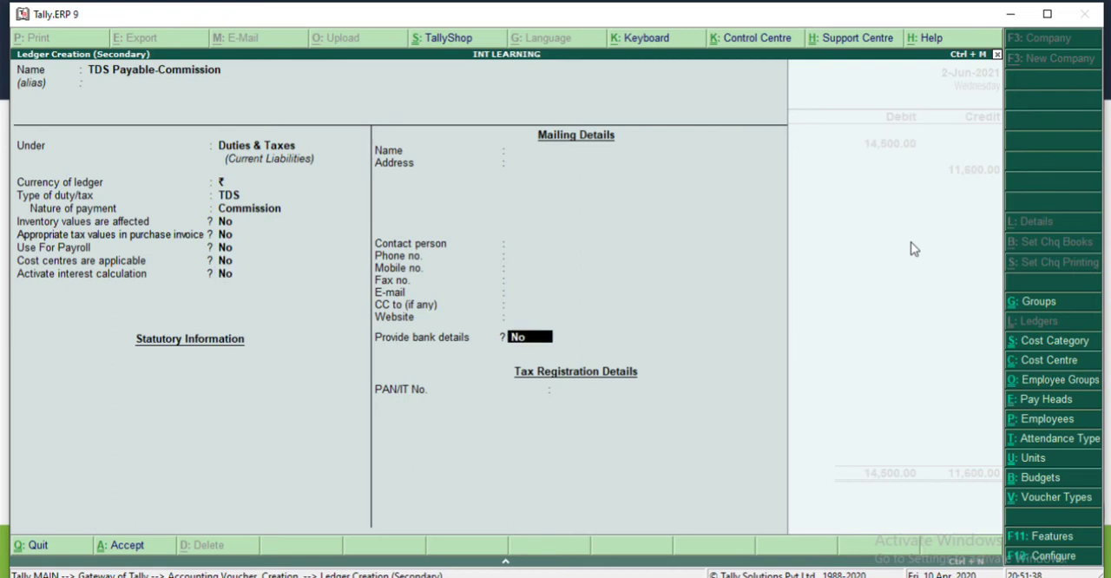
key("Return")
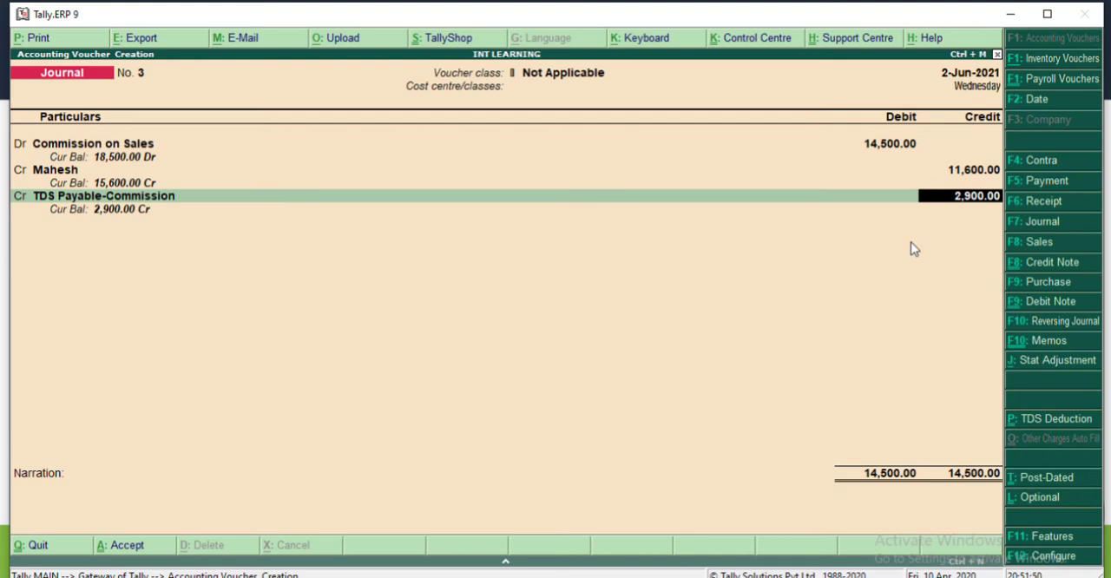
Step: Calculate 5% TDS on the commission with the built-in calculator as 14500*.05, and close the calculator
key("ctrl+n")
type("14500")
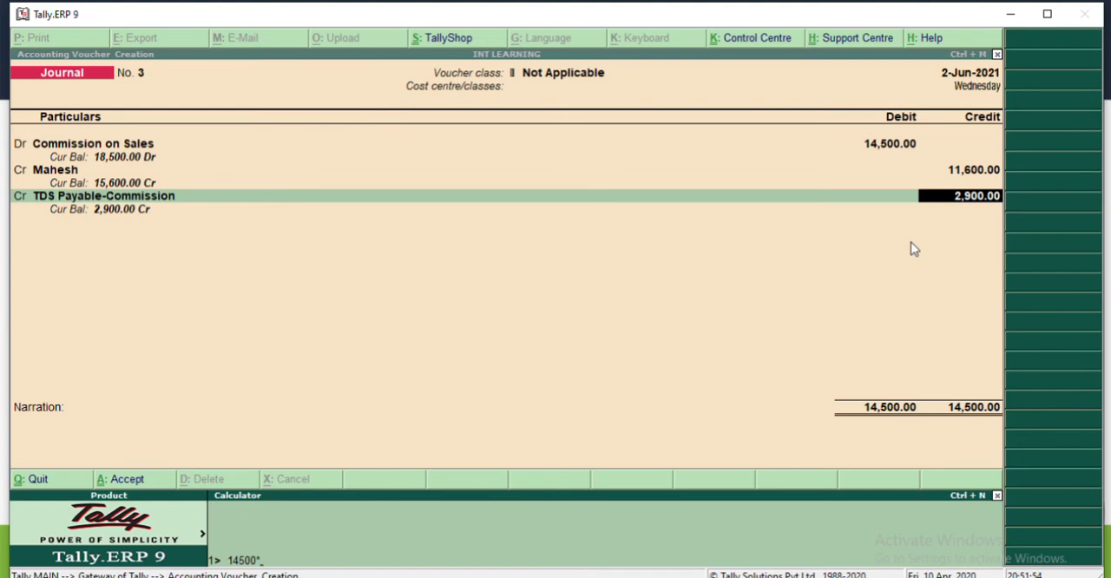
type("*.05")
key("Return")
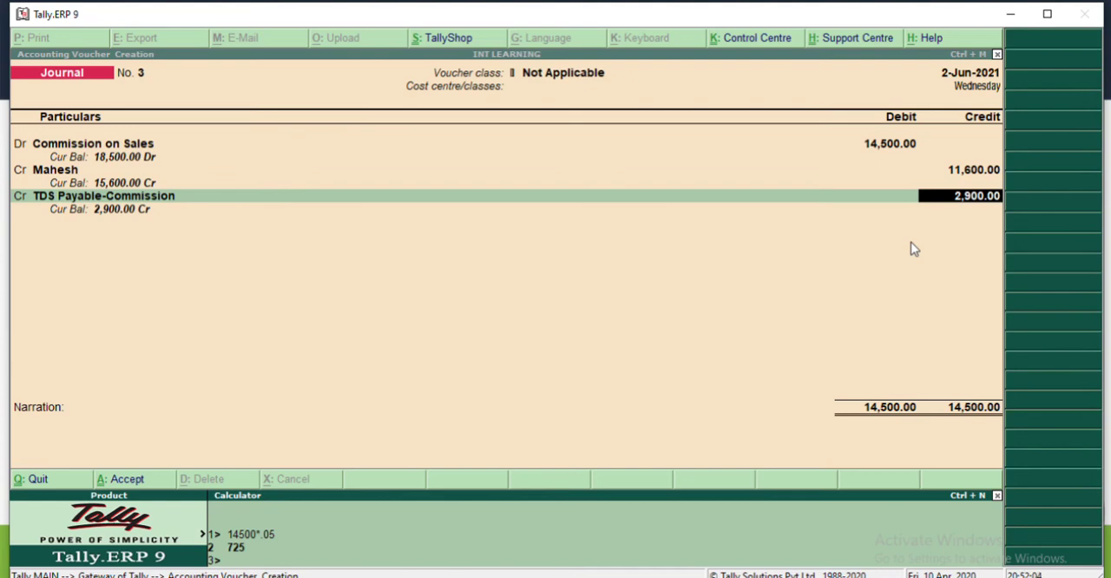
key("Escape")
Step: Open the agent's ledger from its credit line for alteration, keeping its existing group, TDS and mailing details
key("BackSpace")
key("BackSpace")
key("BackSpace")
key("BackSpace")
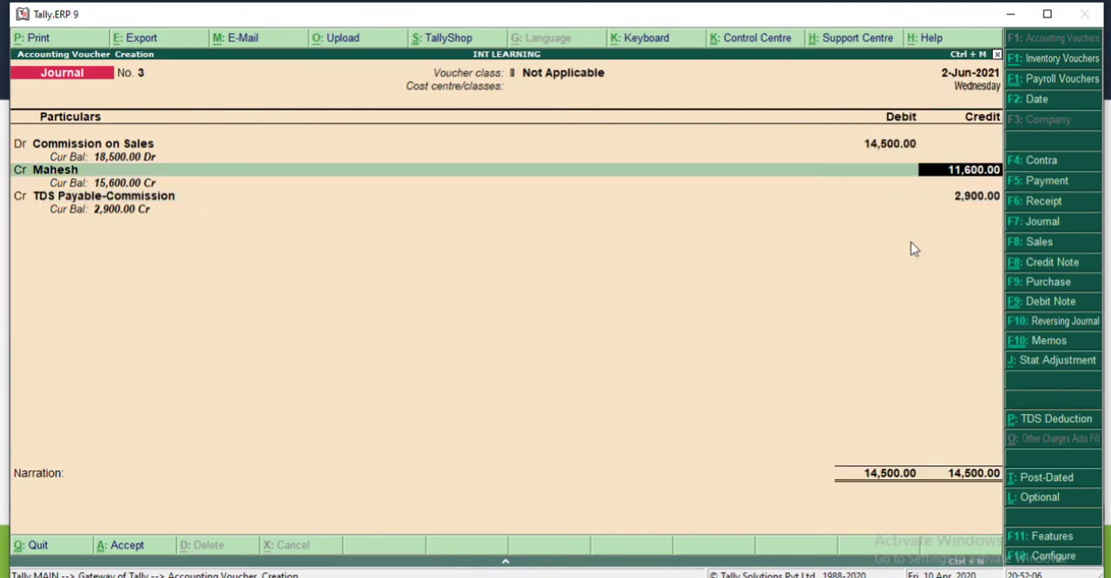
key("ctrl+Return")
key("Return")
key("Return")
key("Return")
key("Return")
key("Return")
key("Return")
key("Return")
key("Return")
key("Return")
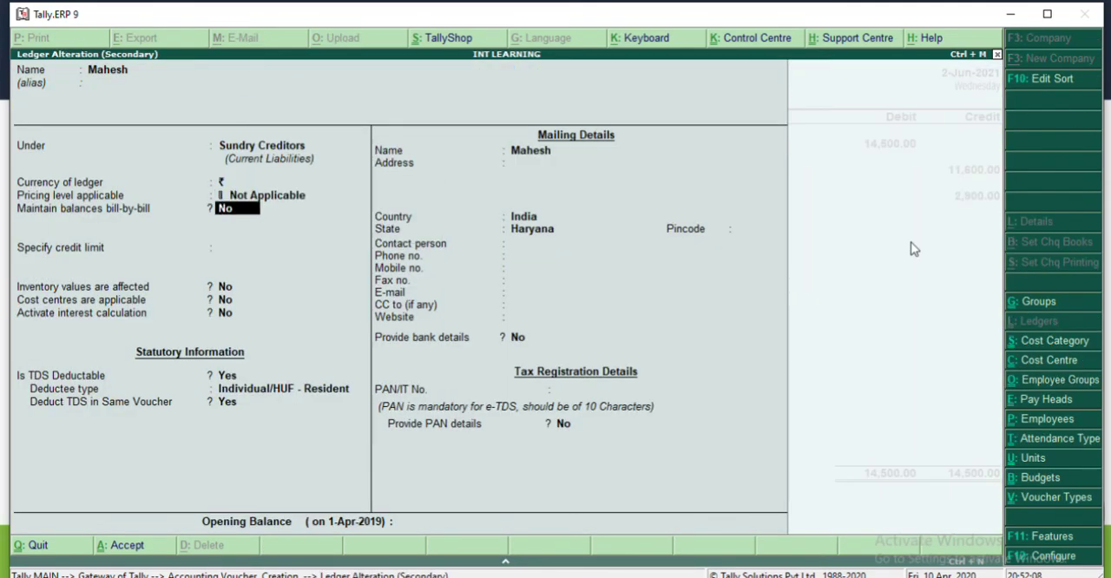
key("Return")
key("Return")
key("Return")
key("Return")
key("Return")
key("Return")
key("Return")
key("Return")
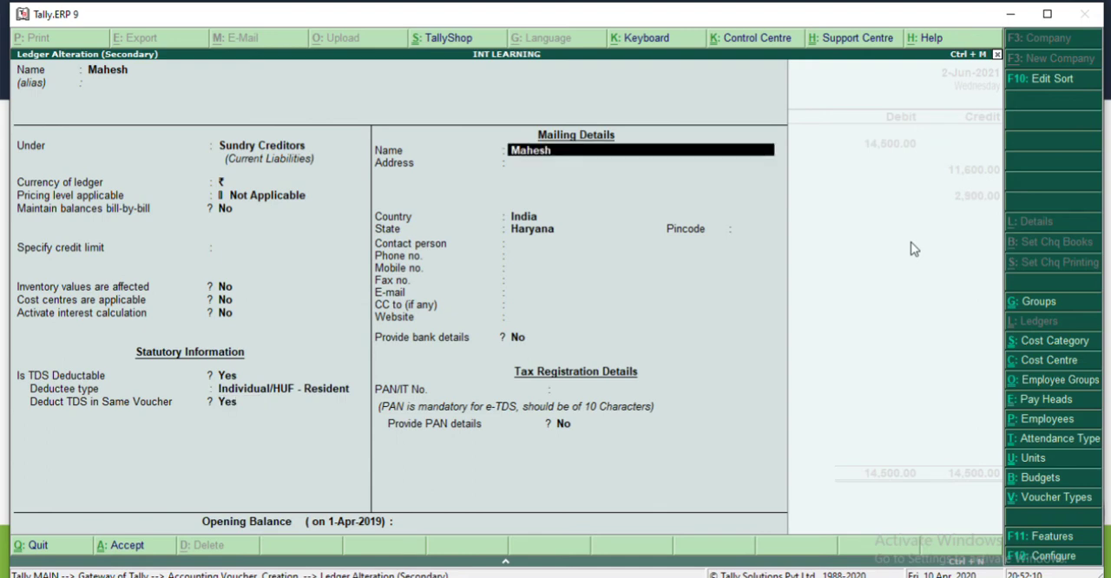
key("Return")
key("Return")
key("Return")
key("Return")
key("Return")
key("Return")
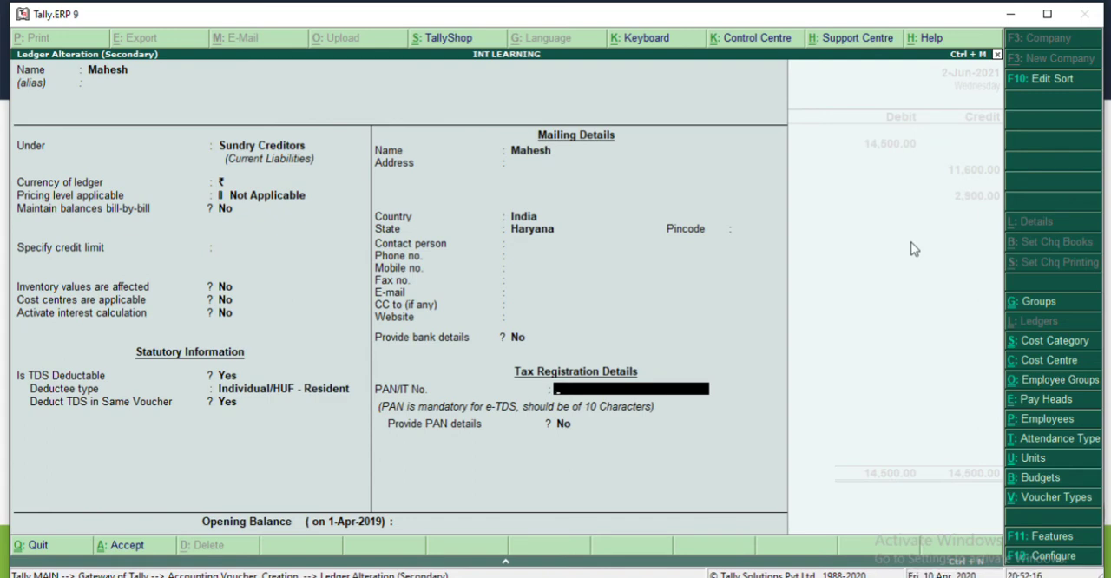
Step: Enter the agent's PAN/IT number, leave Provide PAN details at No, and save the ledger
type("ABCD")
key("BackSpace")
type("PD9999D")
key("Return")
key("Return")
key("Return")
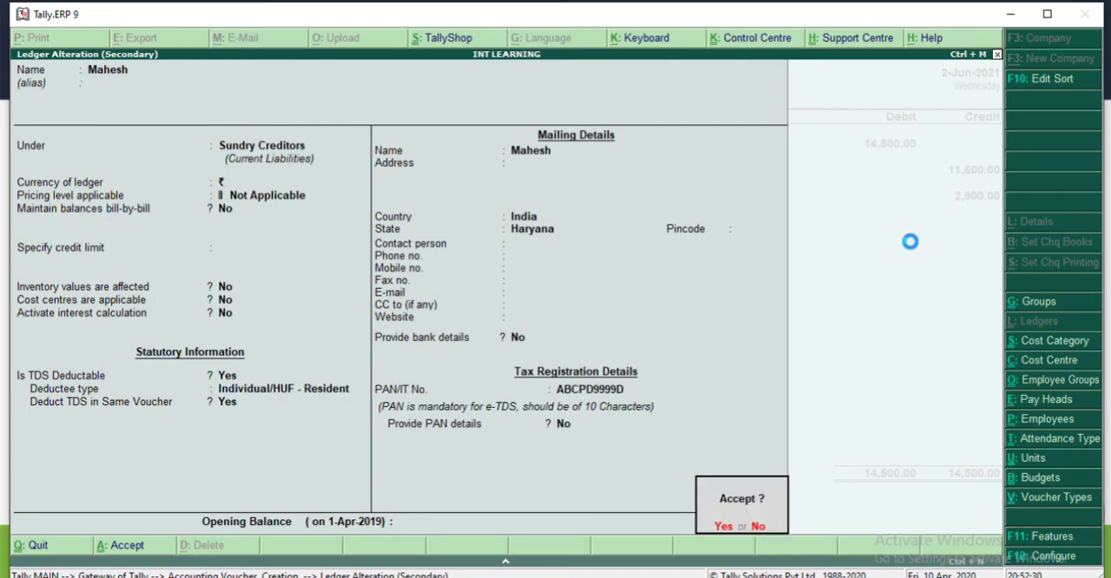
key("Return")
key("Return")
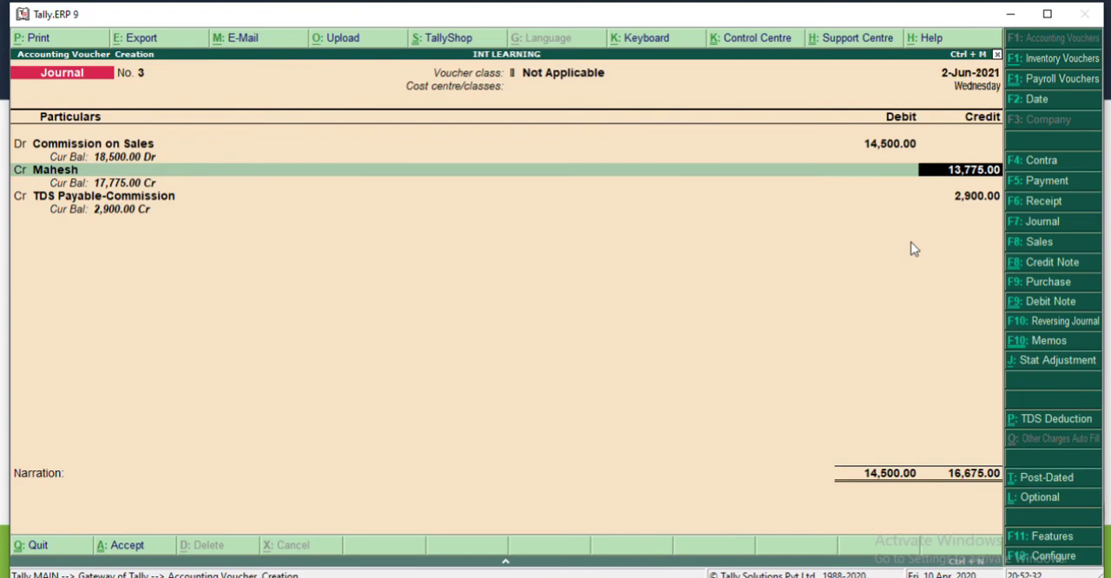
Step: Alter the agent's ledger again to provide PAN details, with effective date 1-4-2019 and the agent's name on the PAN, and save it
key("BackSpace")
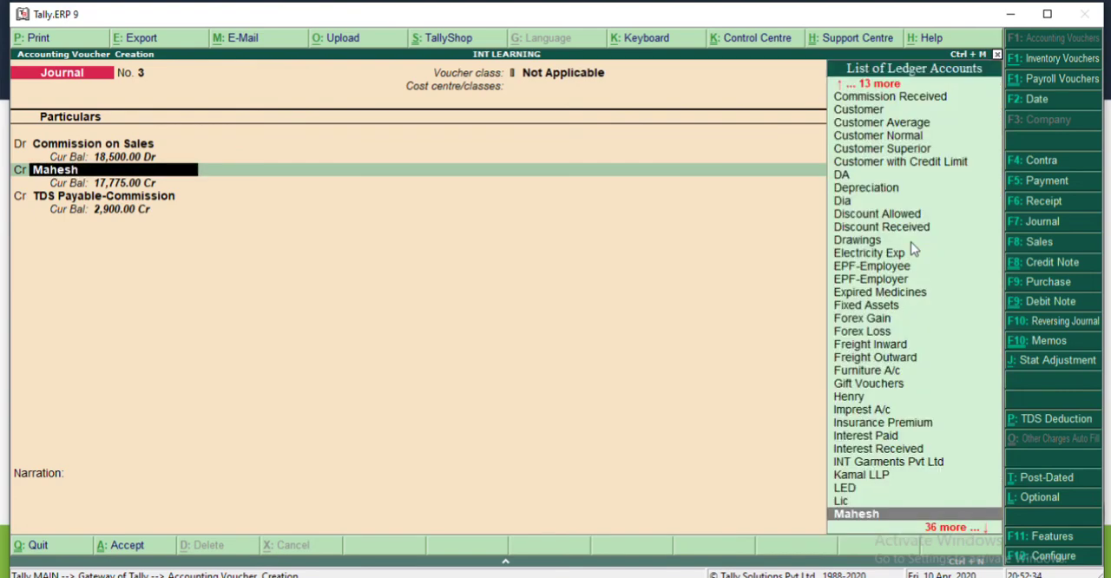
key("ctrl+Return")
key("Return")
key("Return")
key("Return")
key("Return")
key("Return")
key("Return")
key("Return")
key("Return")
key("Return")
key("Return")
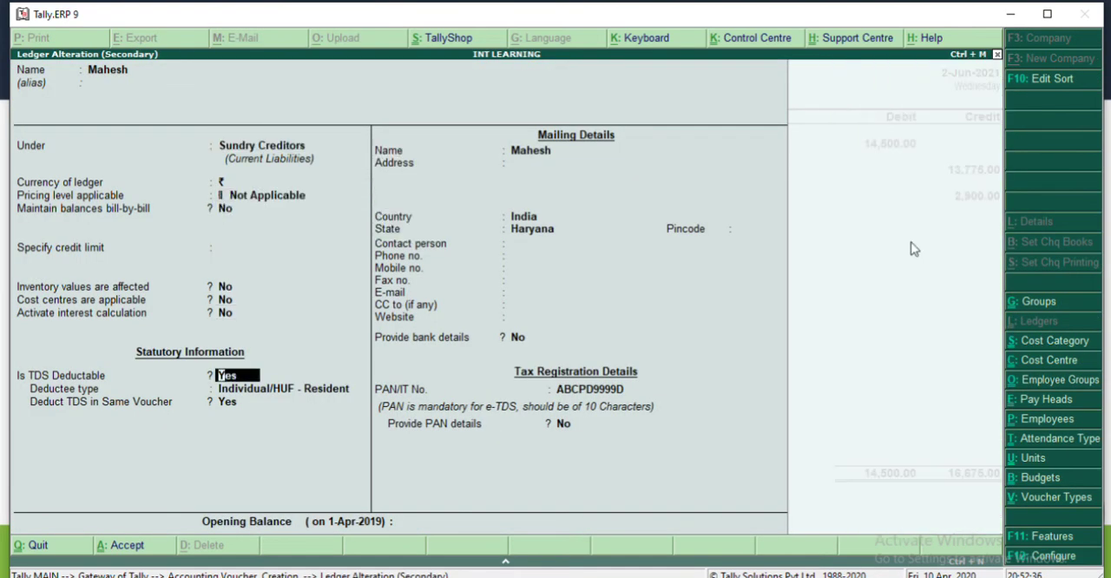
key("Return")
key("Return")
key("Return")
key("Return")
key("Return")
key("Return")
key("Return")
key("Return")
key("Return")
key("Return")
key("Return")
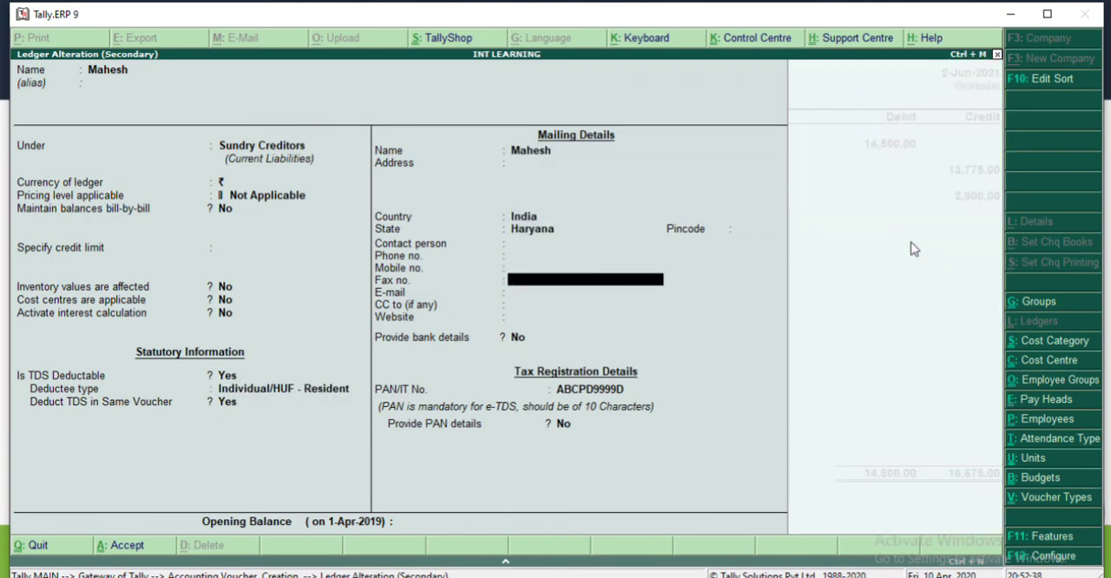
key("Return")
key("Return")
key("Return")
key("Return")
key("Return")
key("Return")
key("y")
key("Return")
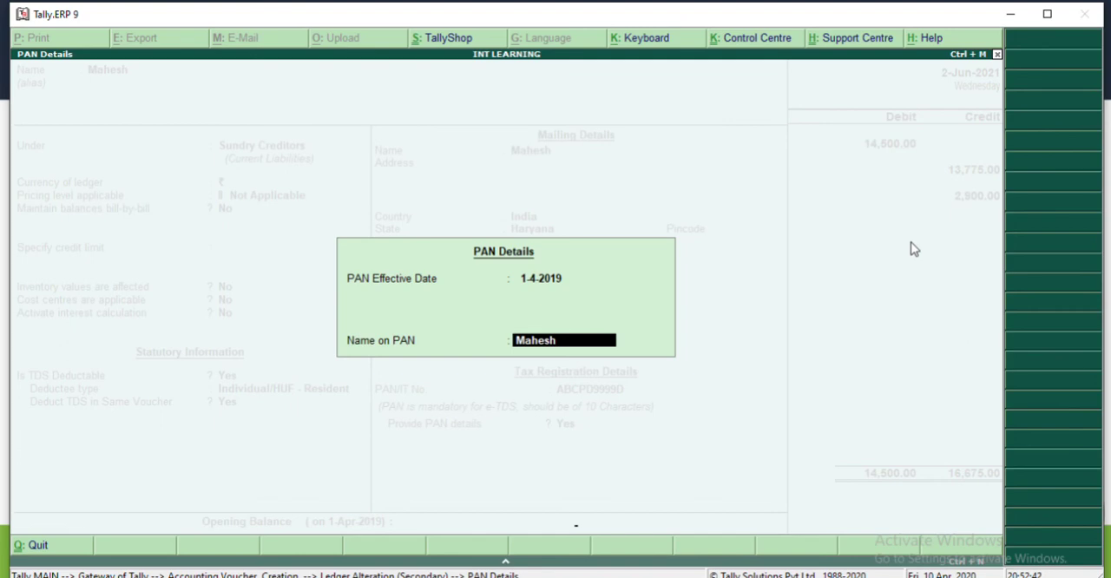
key("Return")
key("Return")
key("Return")
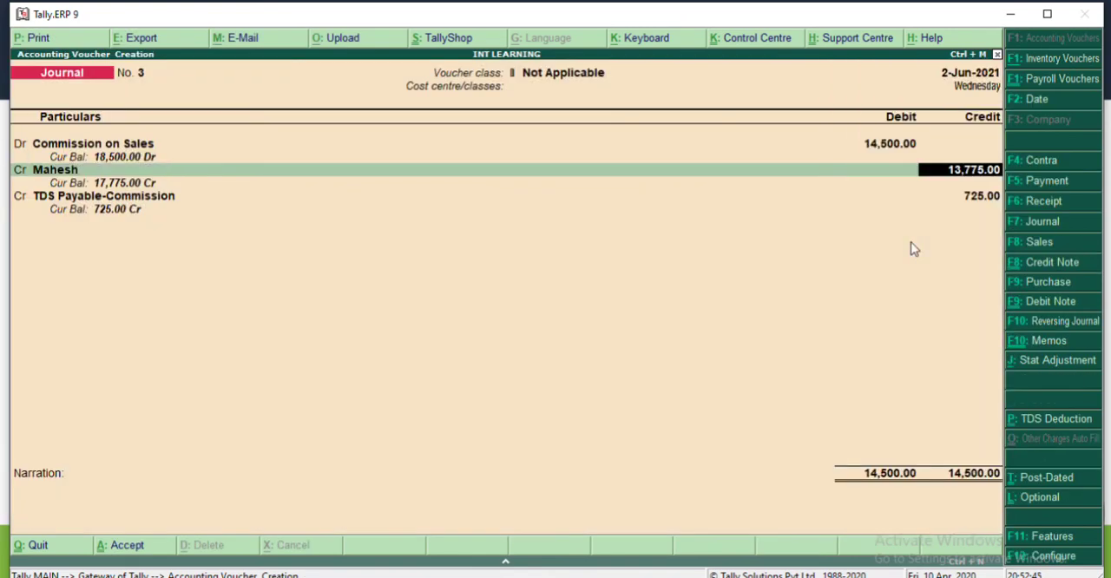
Step: Check the voucher's debit, agent credit and TDS Payable-Commission amounts against the earlier 5% calculation
key("BackSpace")
key("BackSpace")
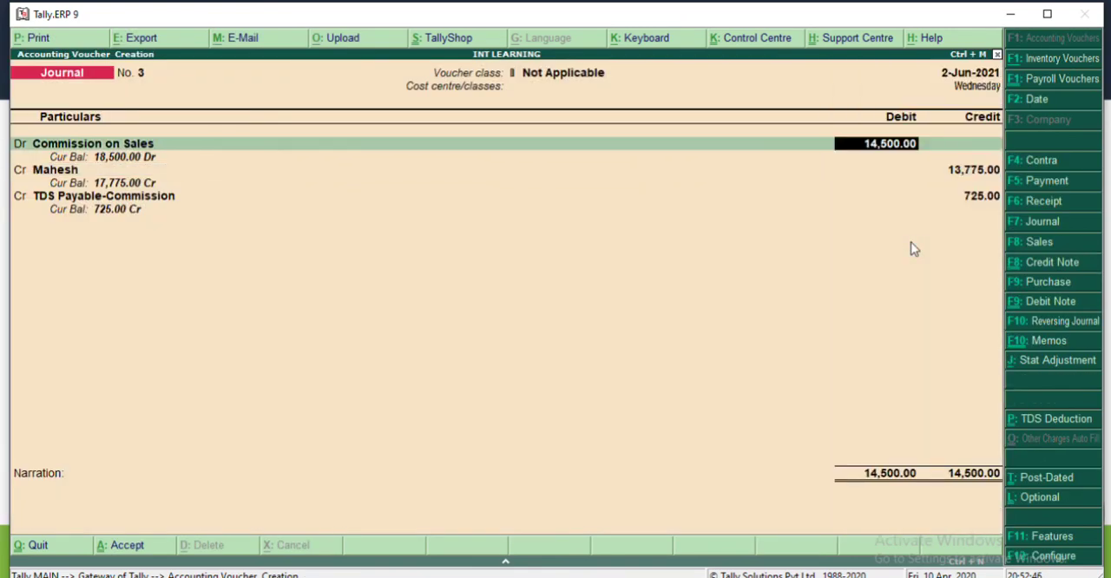
key("Return")
key("Return")
key("Return")
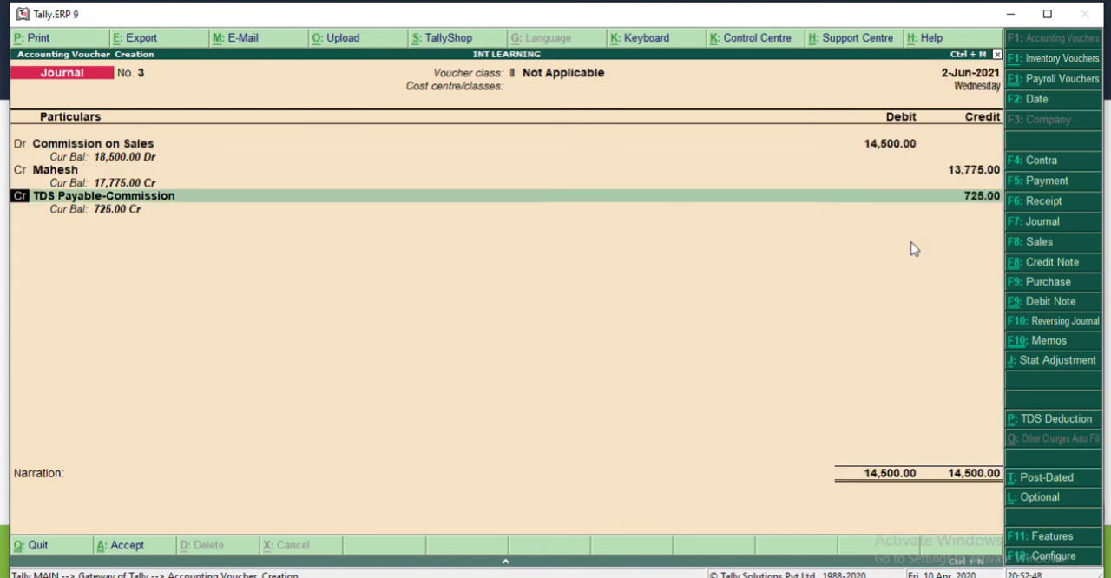
key("Return")
key("ctrl+n")
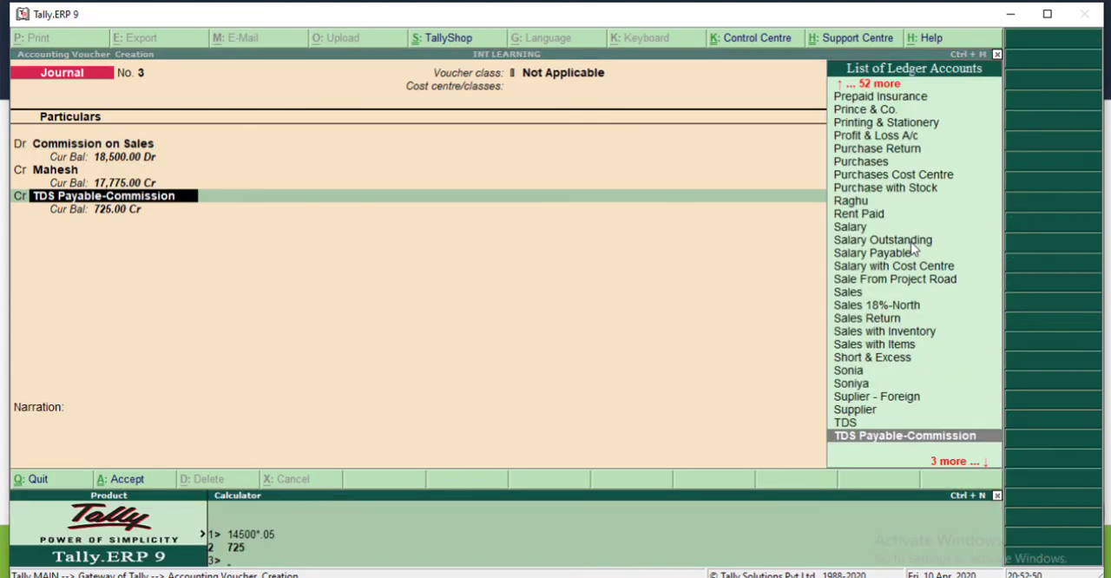
key("ctrl+m")
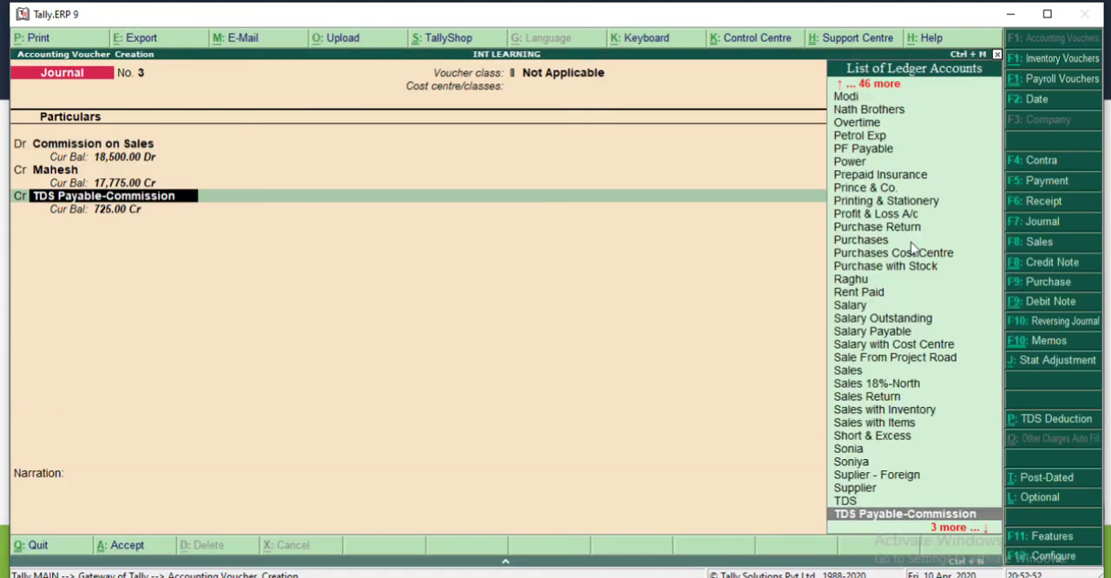
Step: Save the commission journal voucher with 725.00 credited to TDS Payable-Commission, declining the immediate TDS deduction for the agent's previous bills
key("Return")
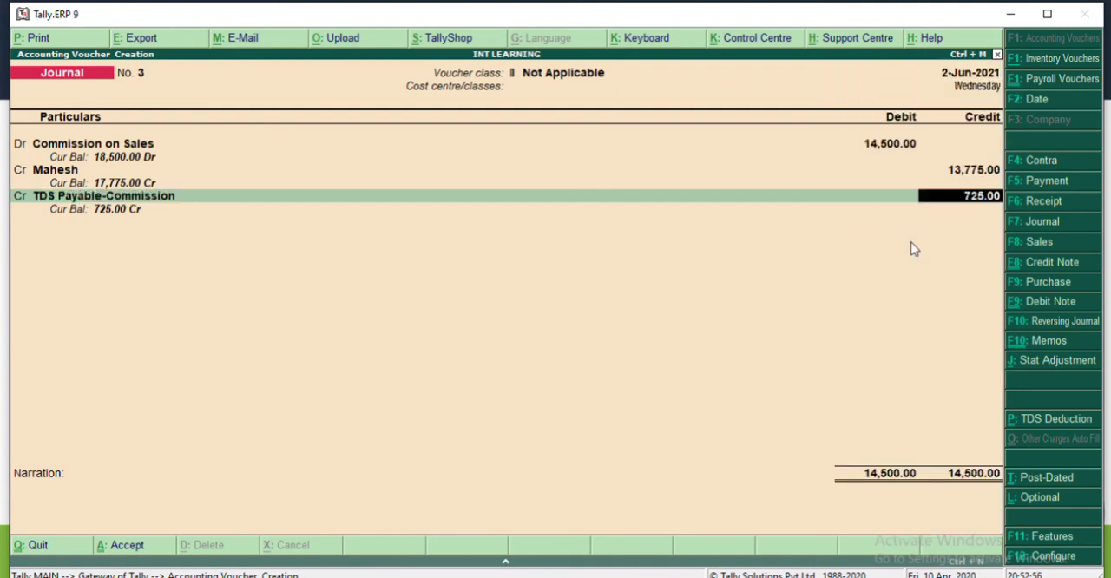
key("Return")
key("Return")
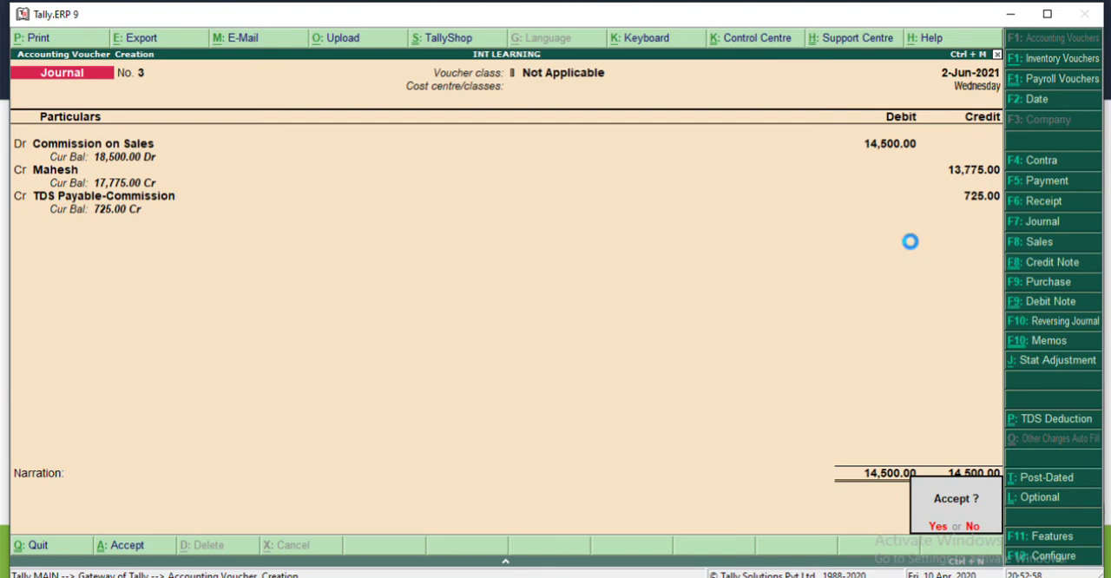
key("Return")
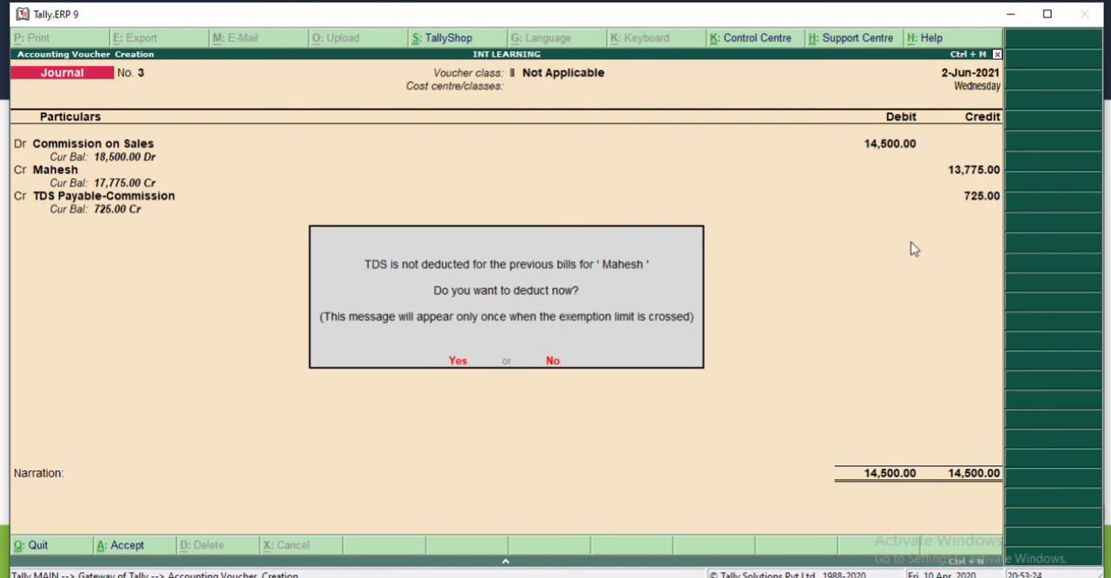
key("n")
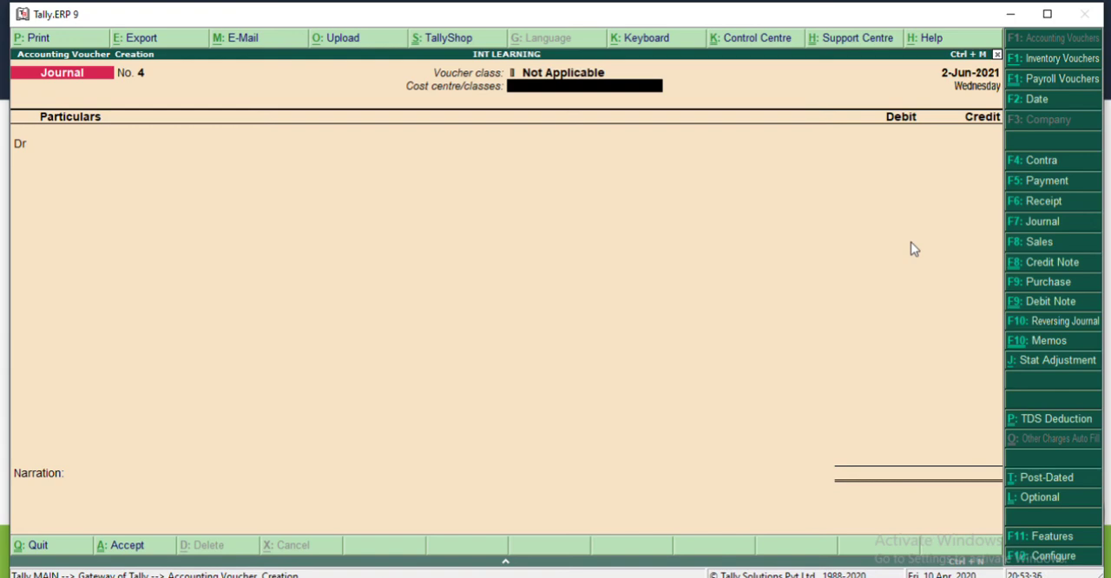
Step: Record and save a TDS Deduction journal for the agent till 2-Jun-2021, using the Commission nature of payment and TDS Payable-Commission duty ledger
key("ctrl+p")
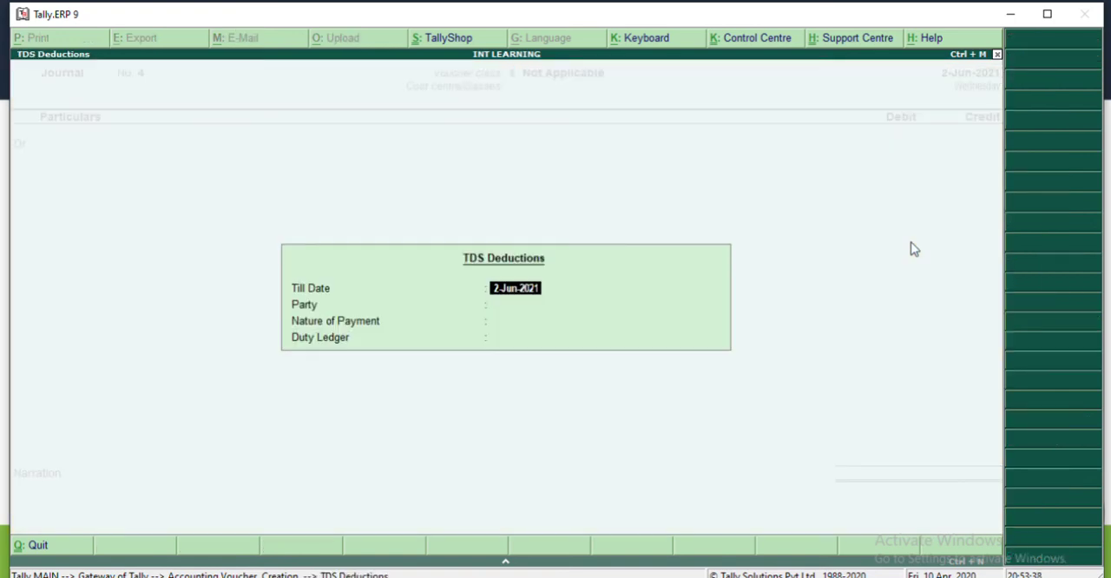
key("Return")
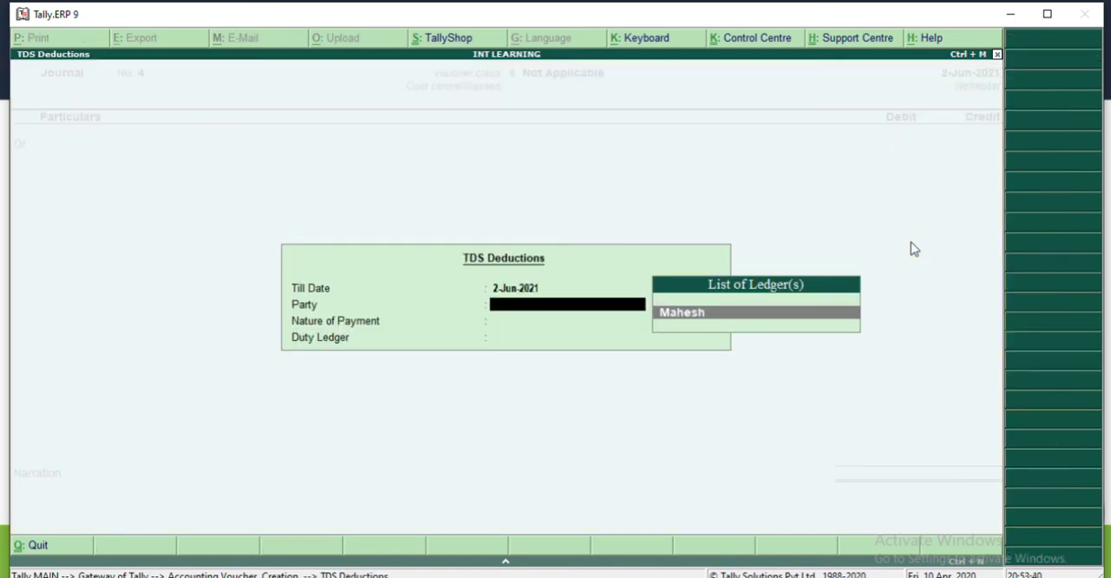
key("Return")
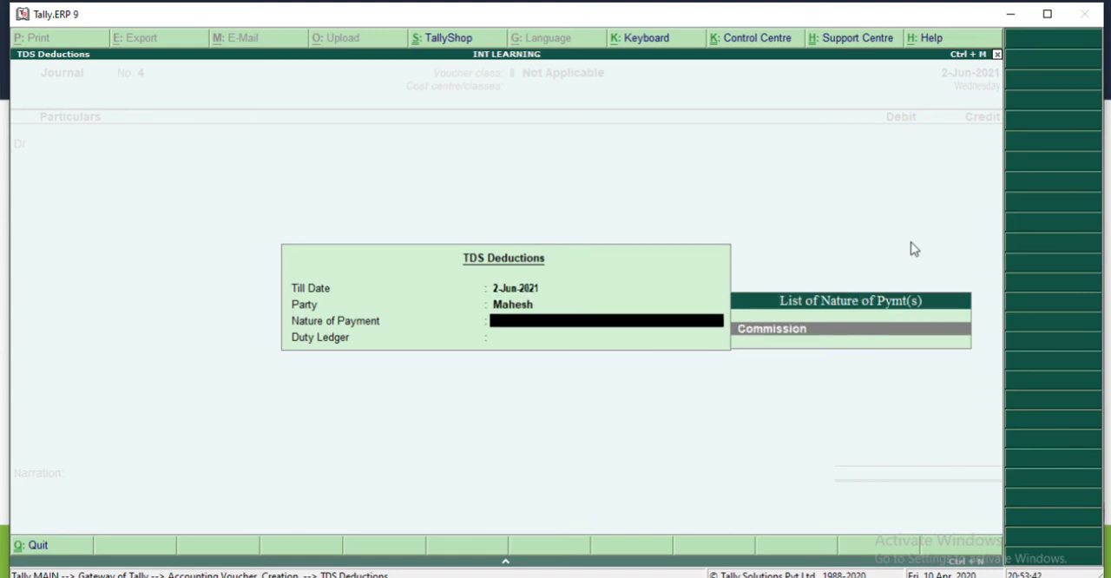
key("Return")
key("Return")
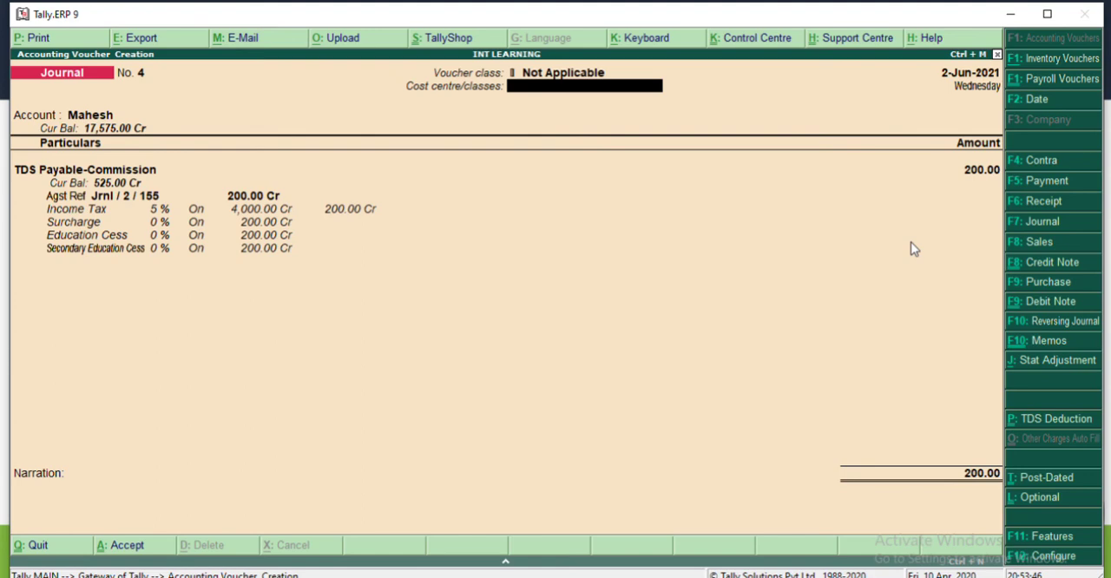
key("Return")
key("Return")
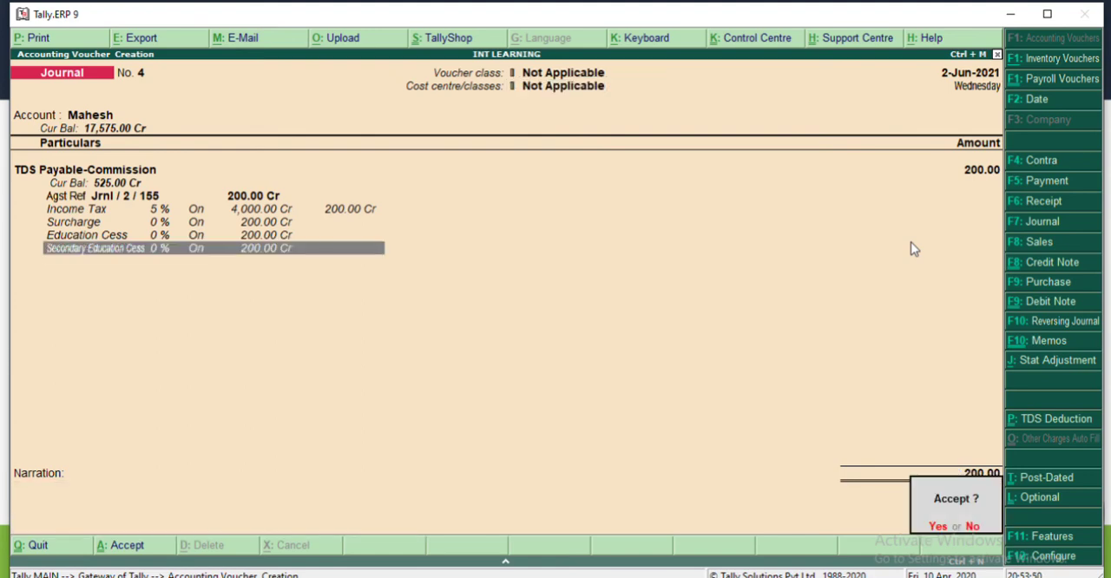
key("Return")
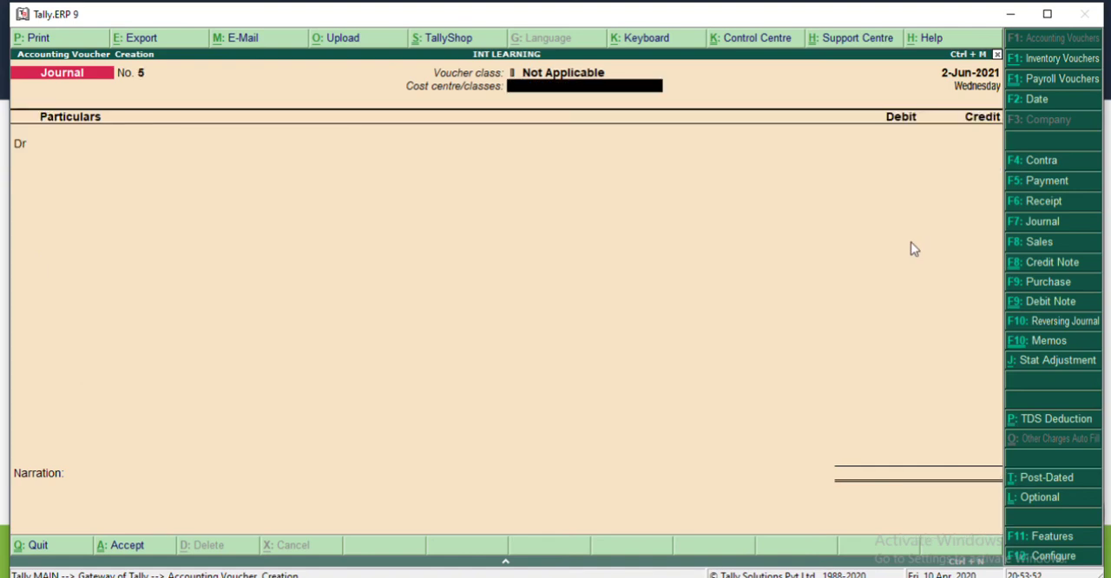
Step: Leave voucher entry and examine the Duties & Taxes group under Current Liabilities in the Balance Sheet
key("Escape")
key("Return")
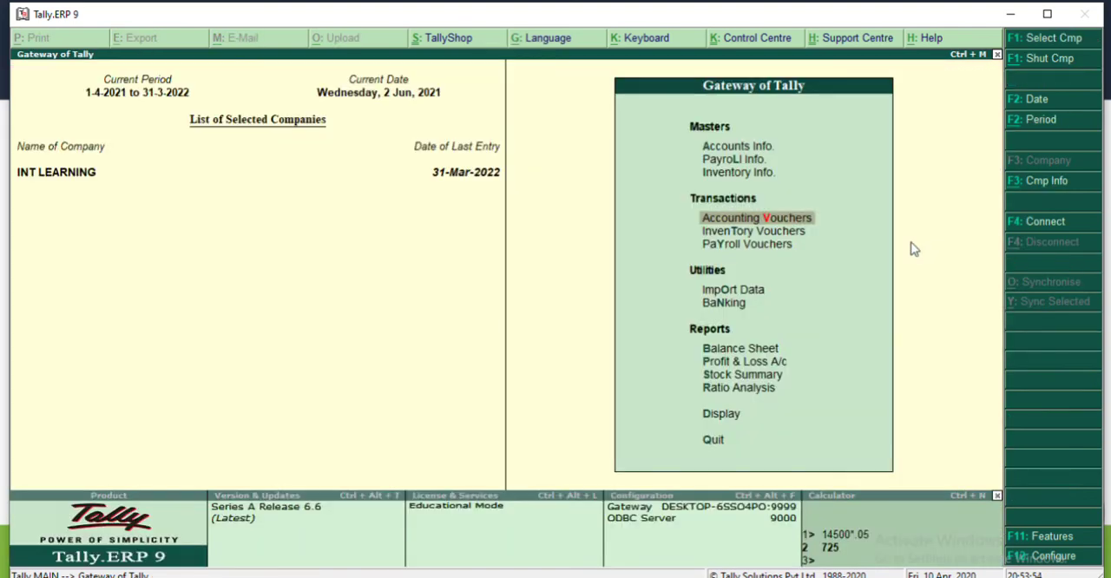
key("b")
key("Down")
key("Down")
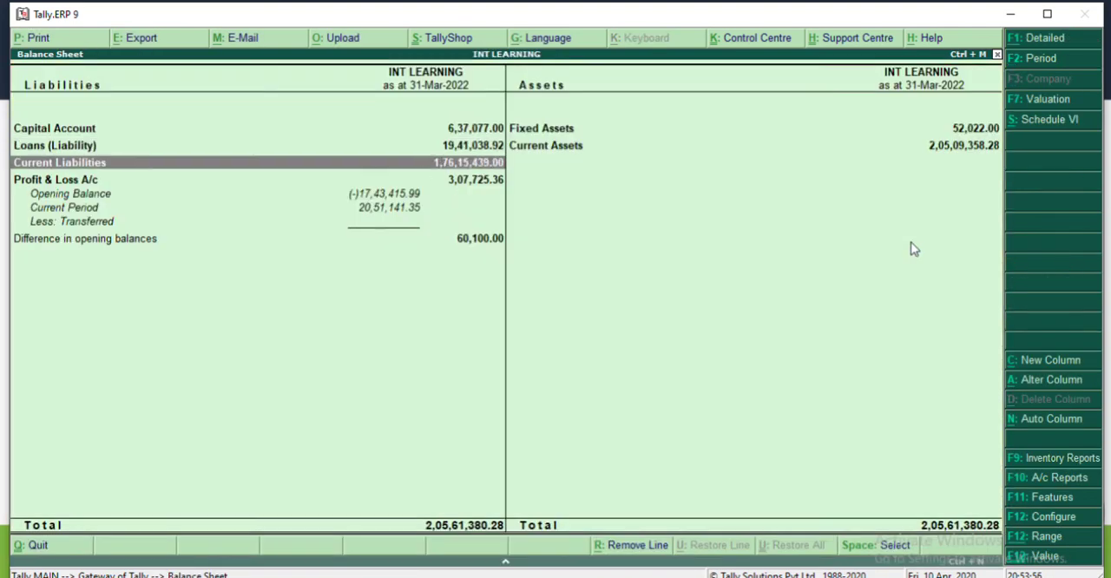
key("Return")
key("Return")
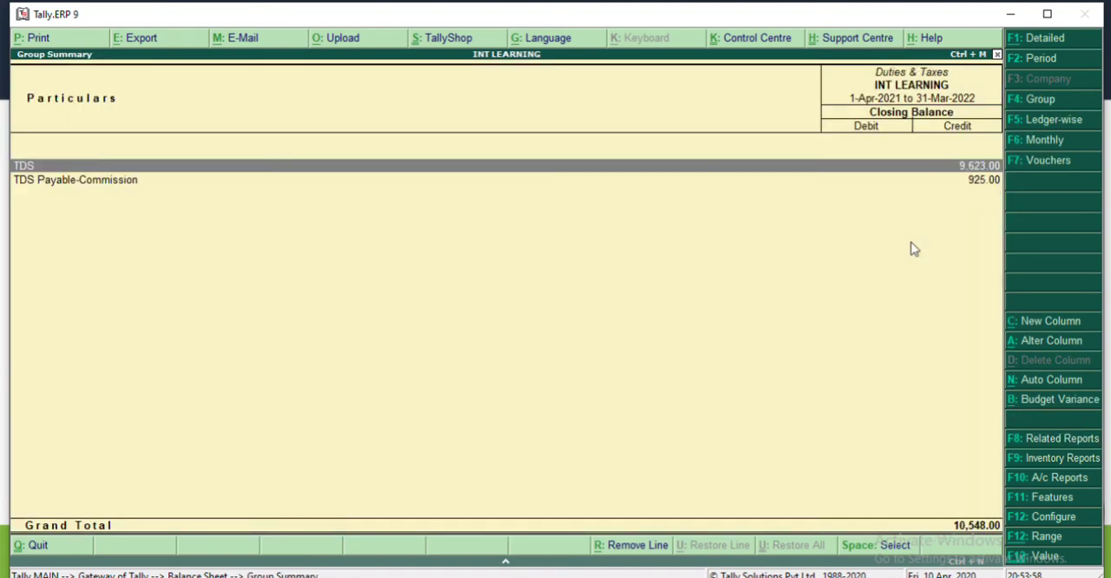
key("Down")
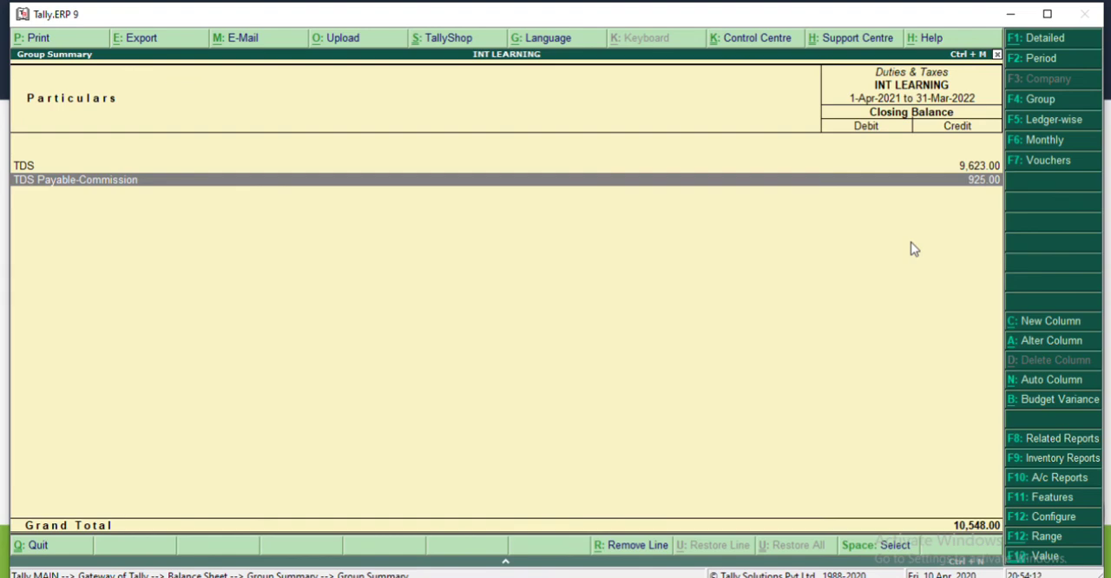
key("Escape")
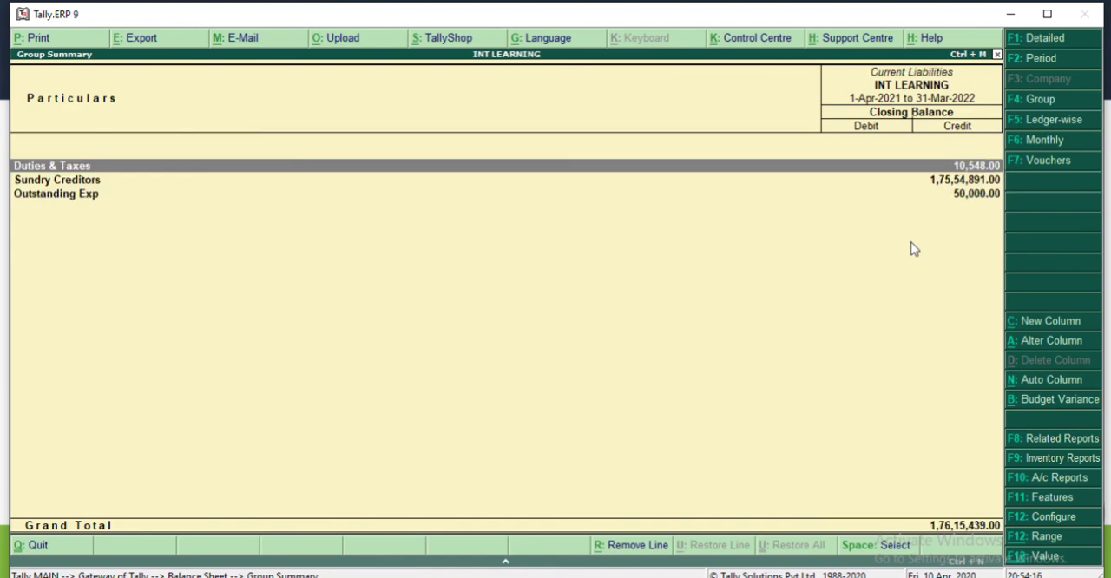
key("Return")
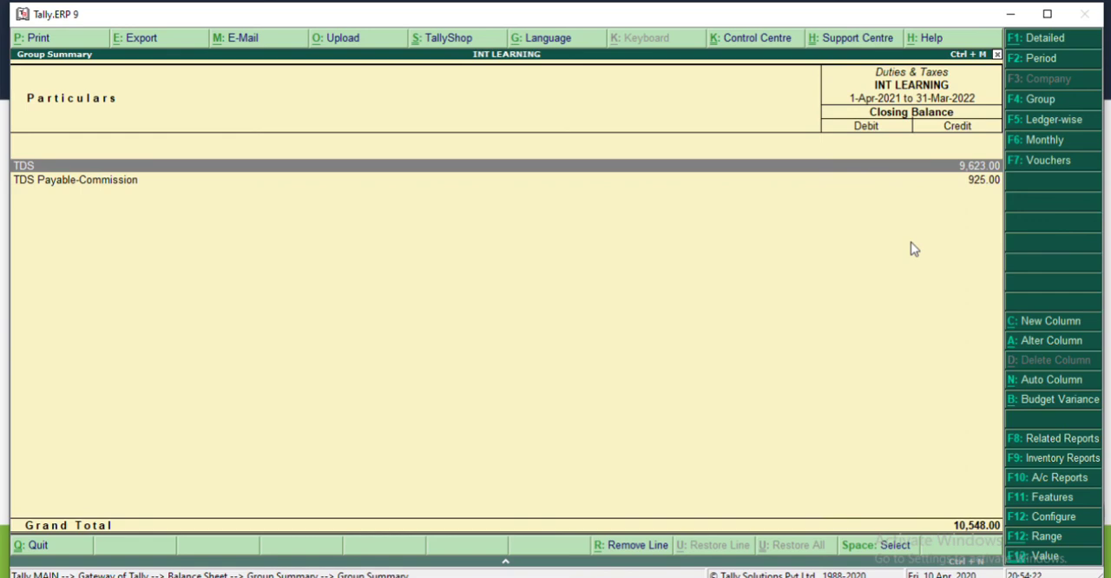
Step: Open the June vouchers of the TDS Payable-Commission ledger and select the agent's TDS deduction journal
key("Down")
key("Return")
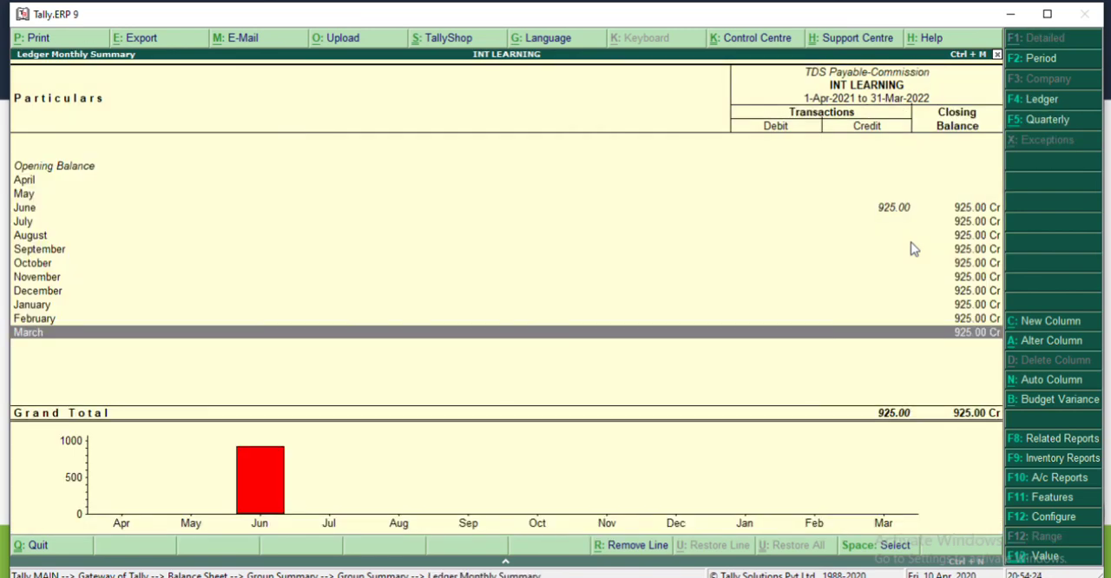
key("Up")
key("Up")
key("Up")
key("Up")
key("Up")
key("Up")
key("Up")
key("Up")
key("Up")
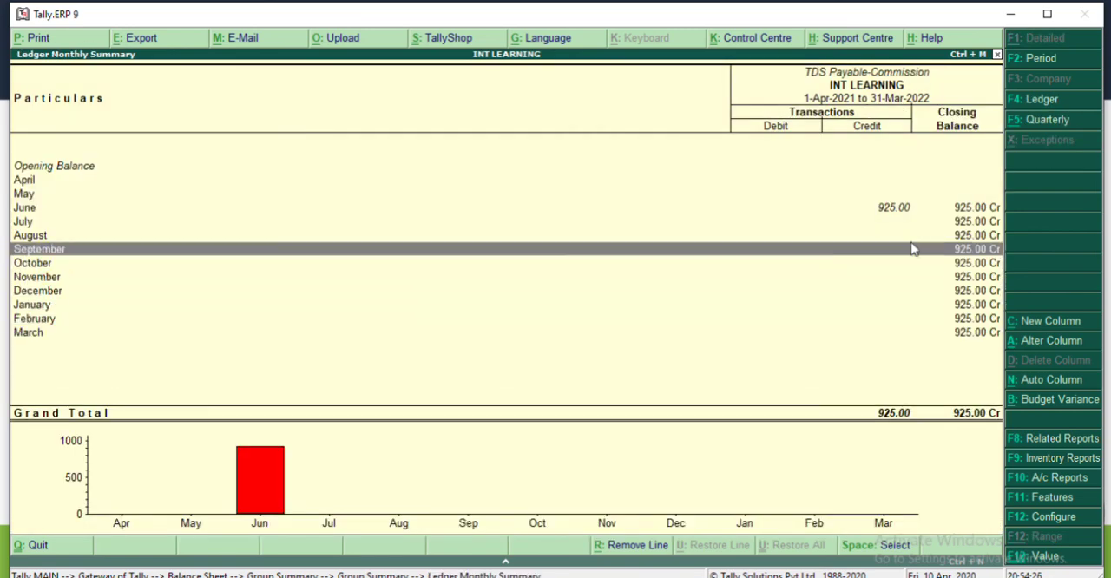
key("Return")
key("Down")
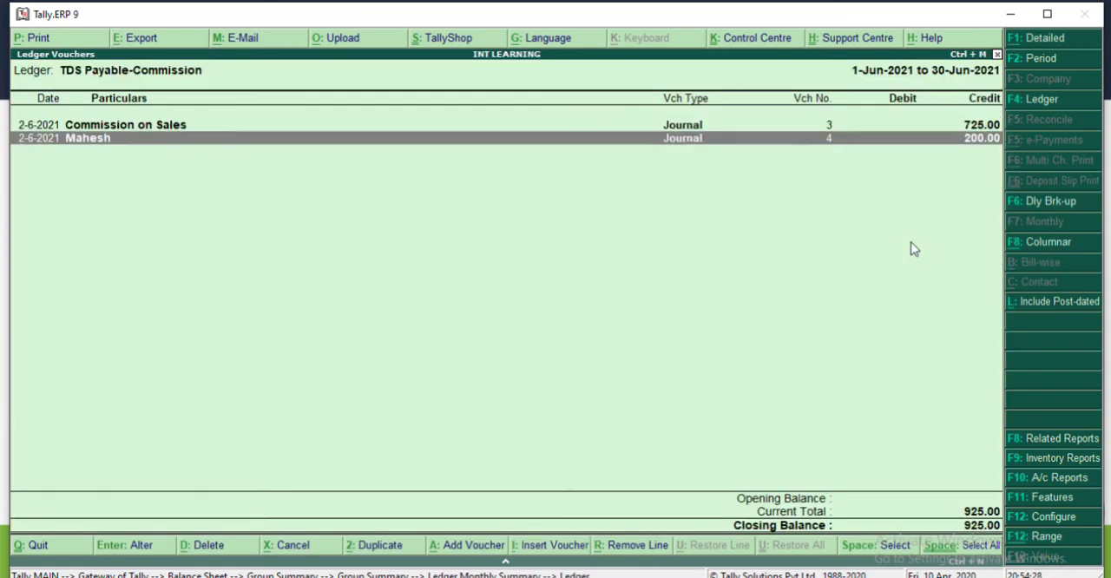
Step: Add a payment voucher from the ledger's voucher list without Payroll Autofill, debiting TDS Payable-Commission
key("Return")
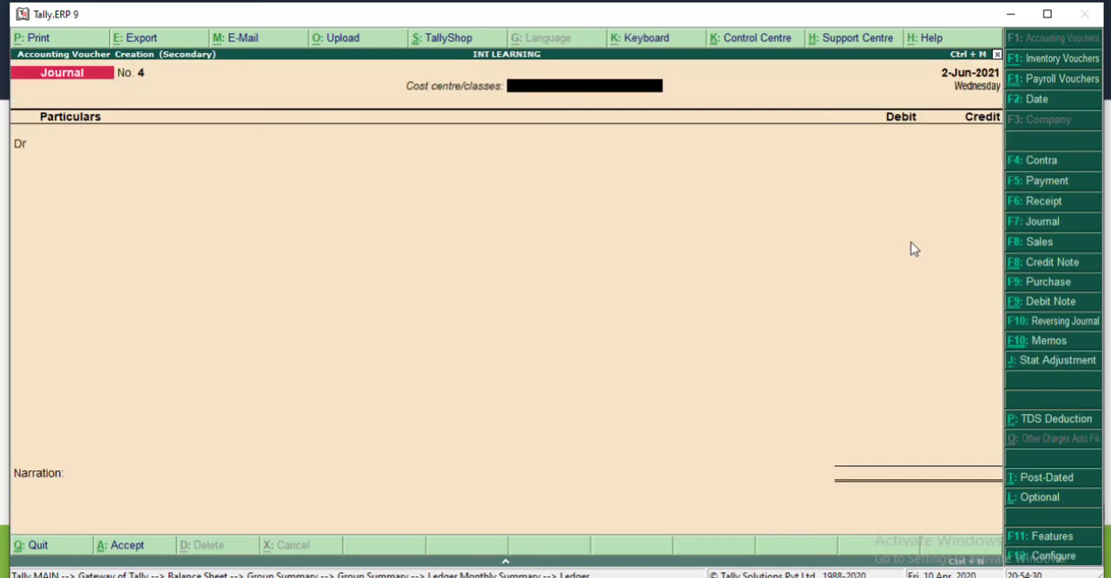
key("F5")
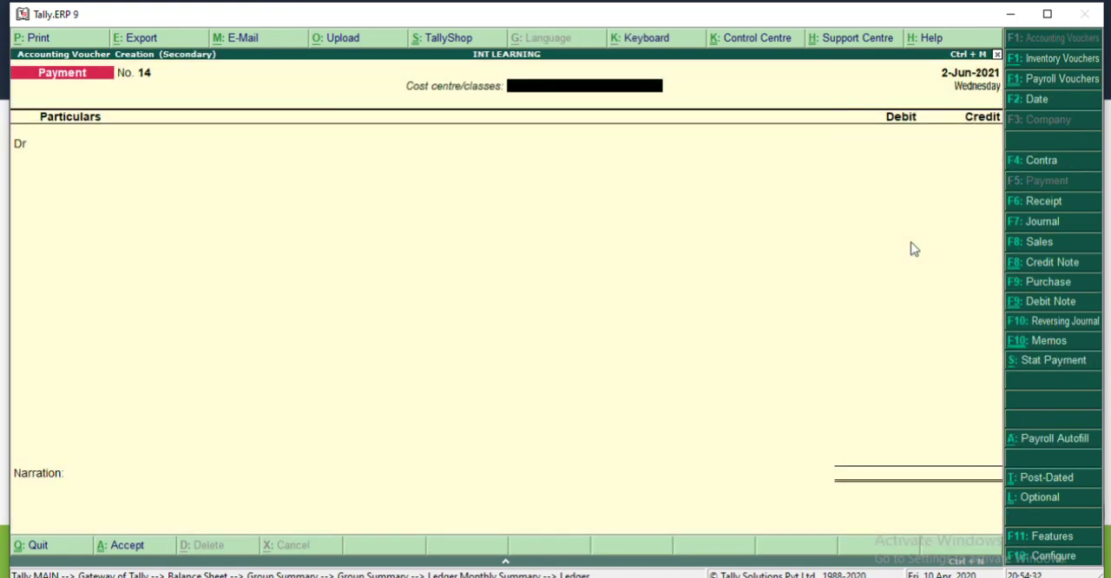
key("alt+a")
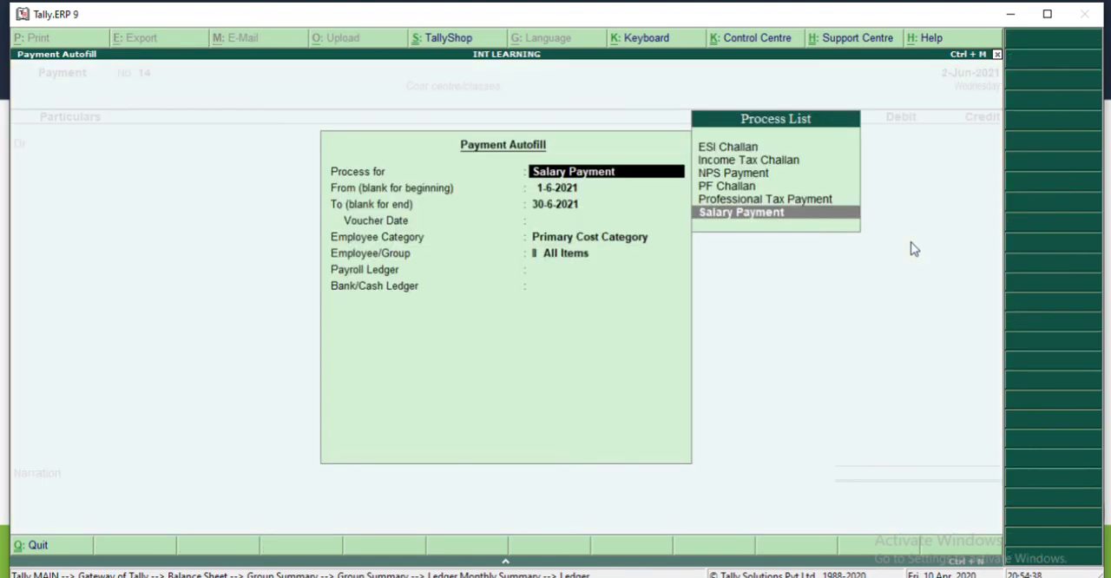
key("Escape")
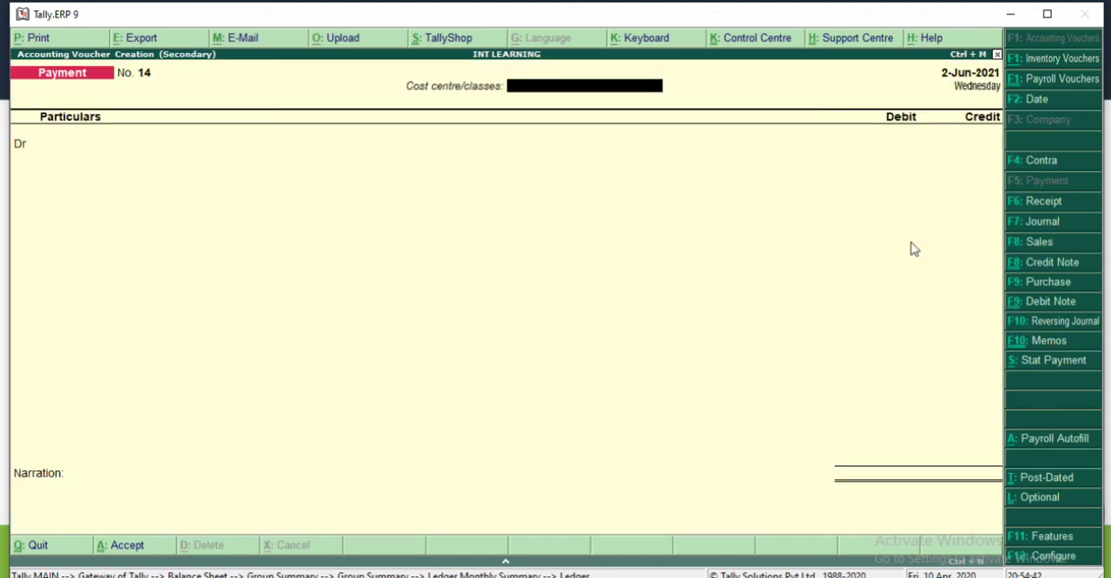
key("Return")
type("Tds")
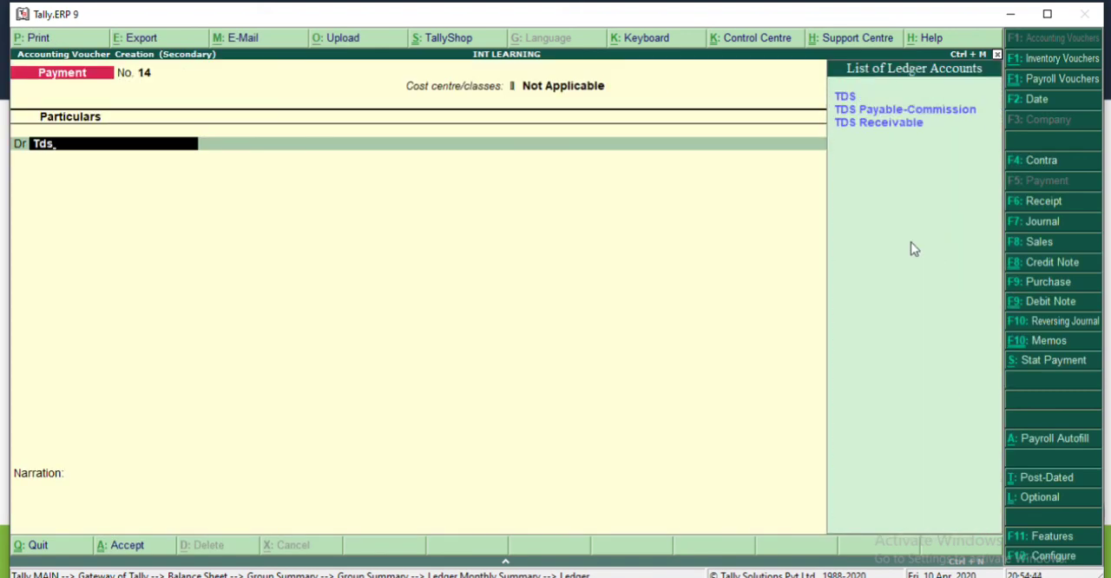
key("Down")
key("Return")
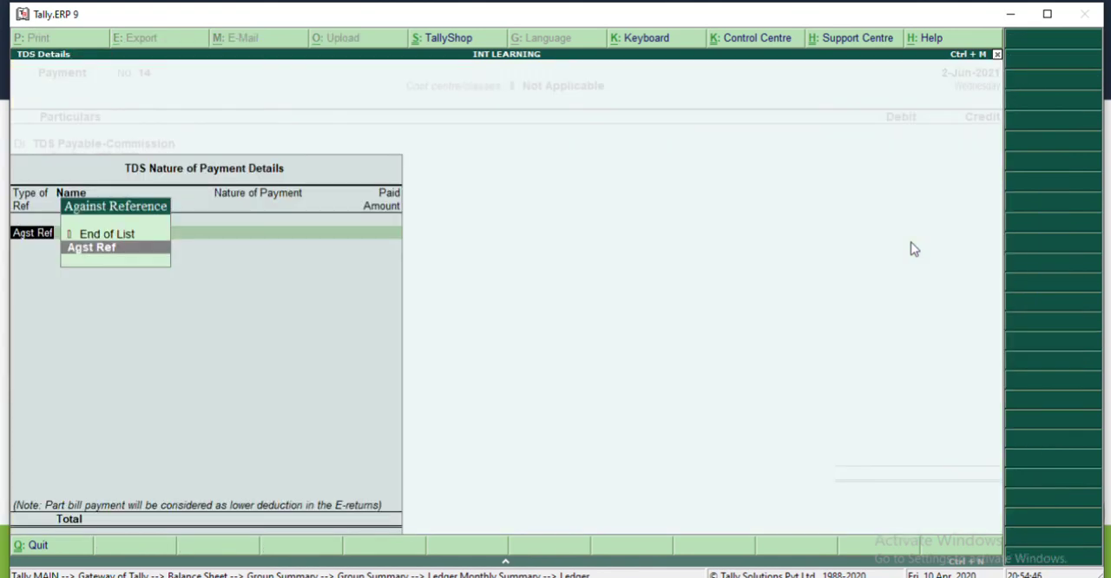
Step: Allocate the TDS payment against references Jrnl / 2 / 155 and Jrnl / 3 / 156, accepting the 925.00 debit
key("Return")
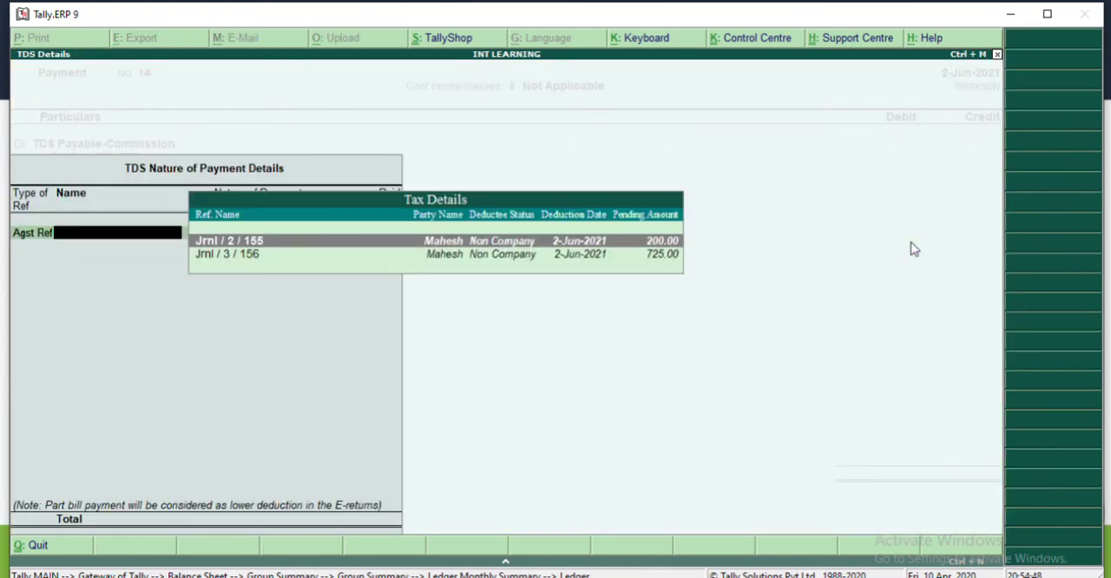
key("Return")
key("Return")
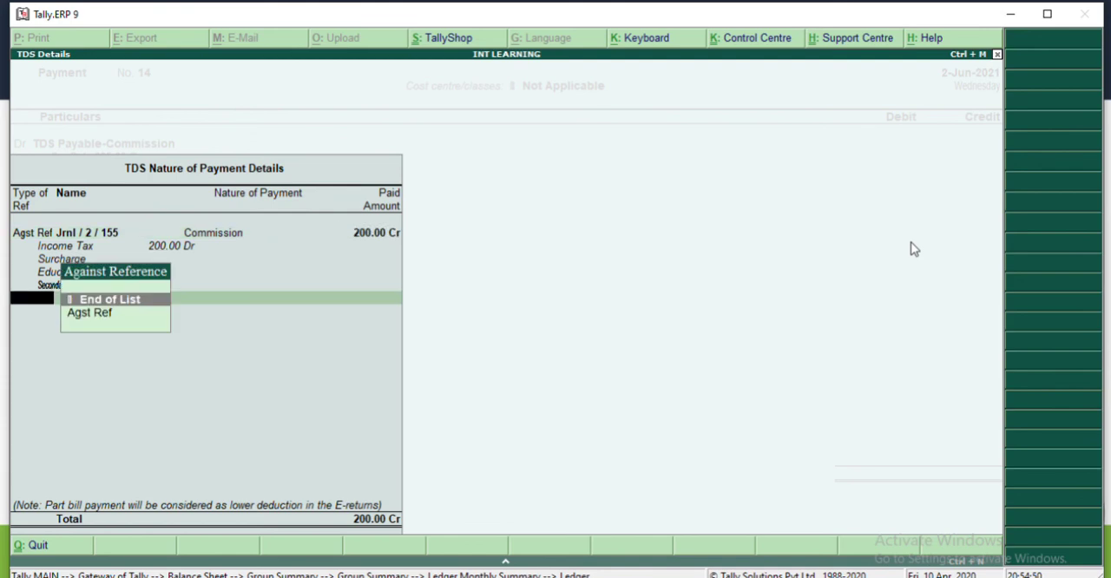
key("Down")
key("Return")
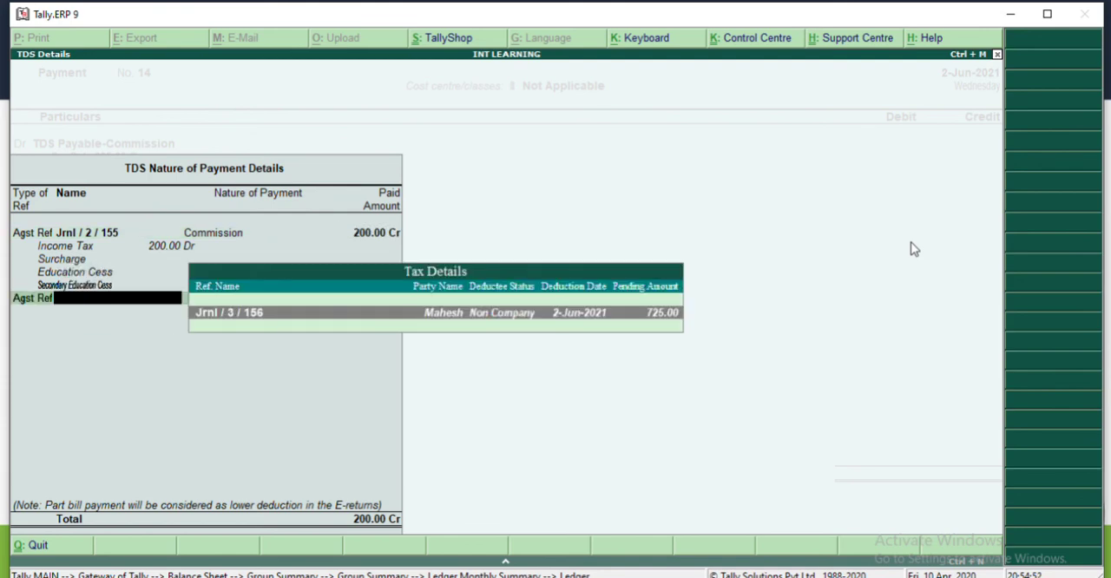
key("Return")
key("Return")
key("Return")
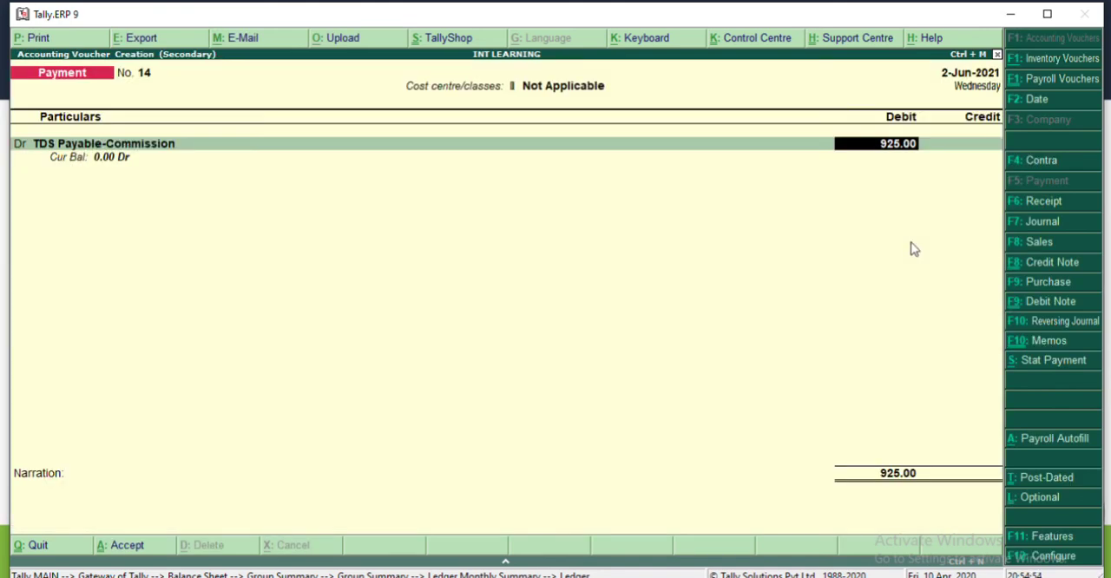
key("Return")
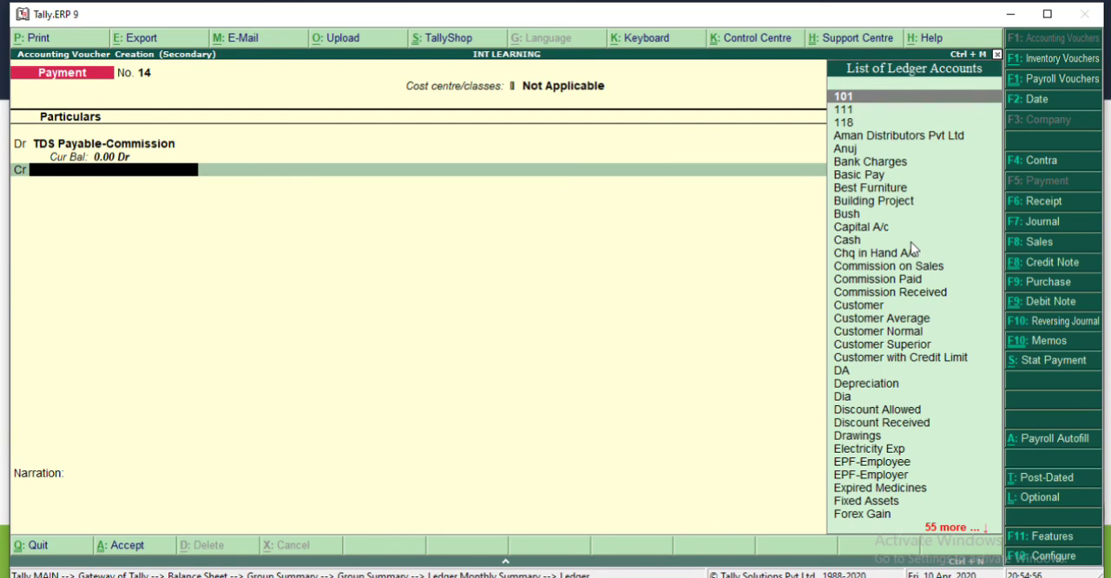
Step: Credit Hdfc with 925.00, keep the Cheque bank allocation dated 2-Jun-2021, and save the payment voucher
type("hdfc")
key("Return")
key("Return")
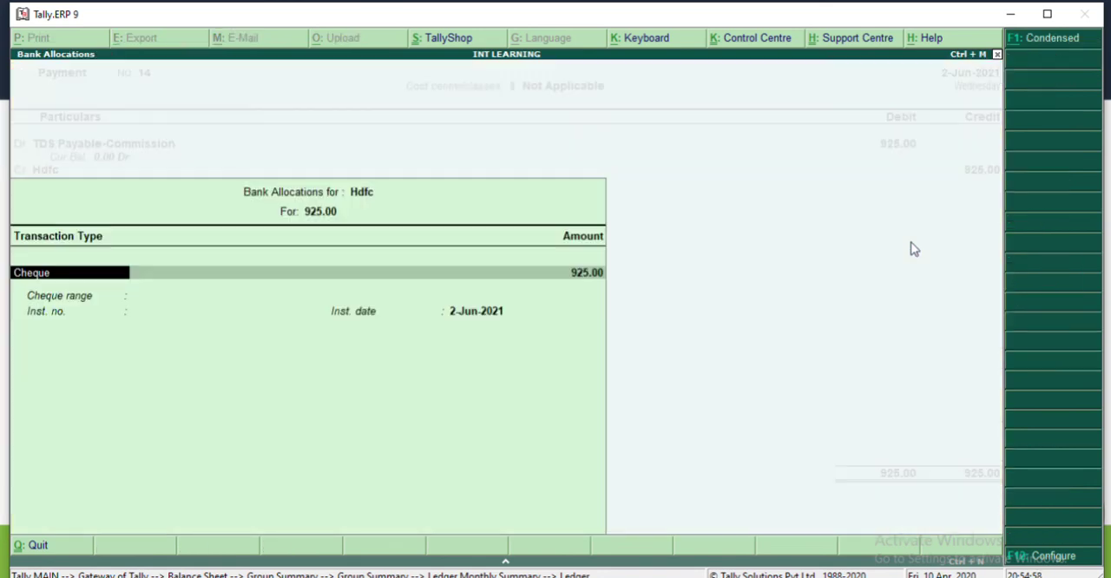
key("Return")
key("Return")
key("Return")
key("Return")
key("Return")
key("Return")
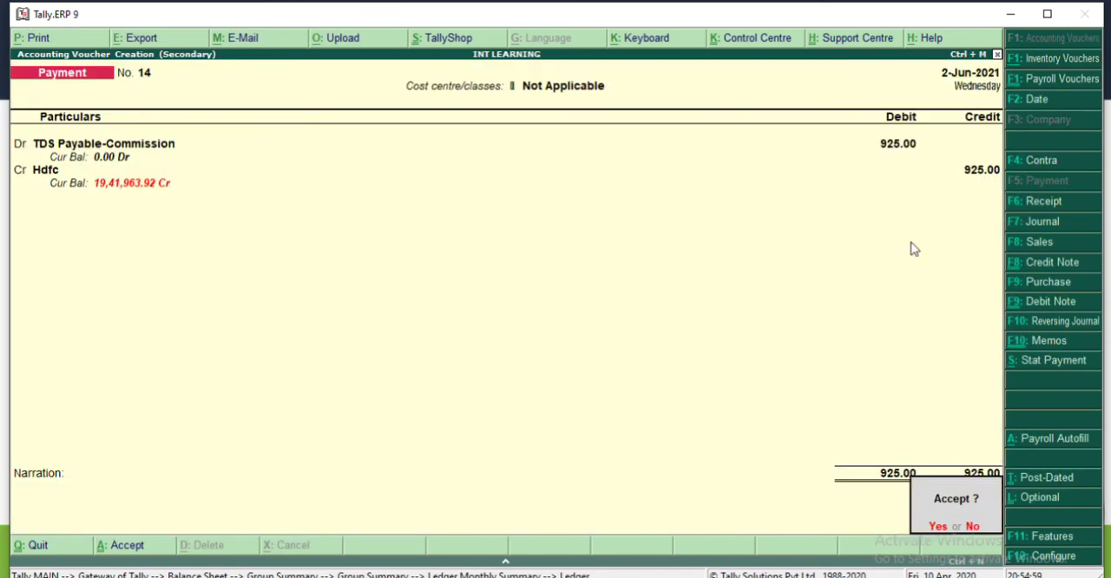
key("Return")
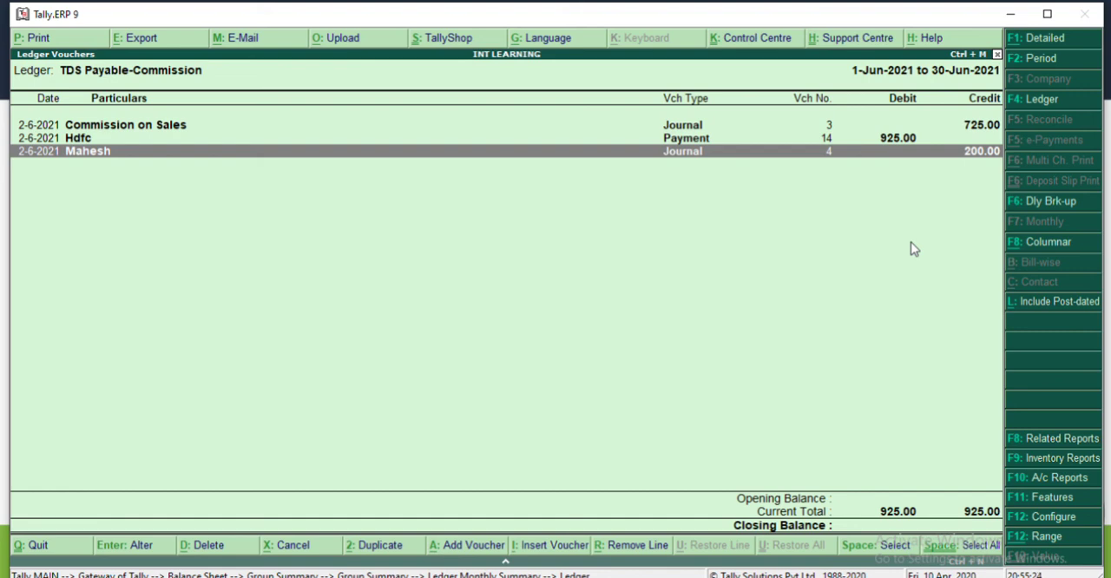
key("alt+Tab")
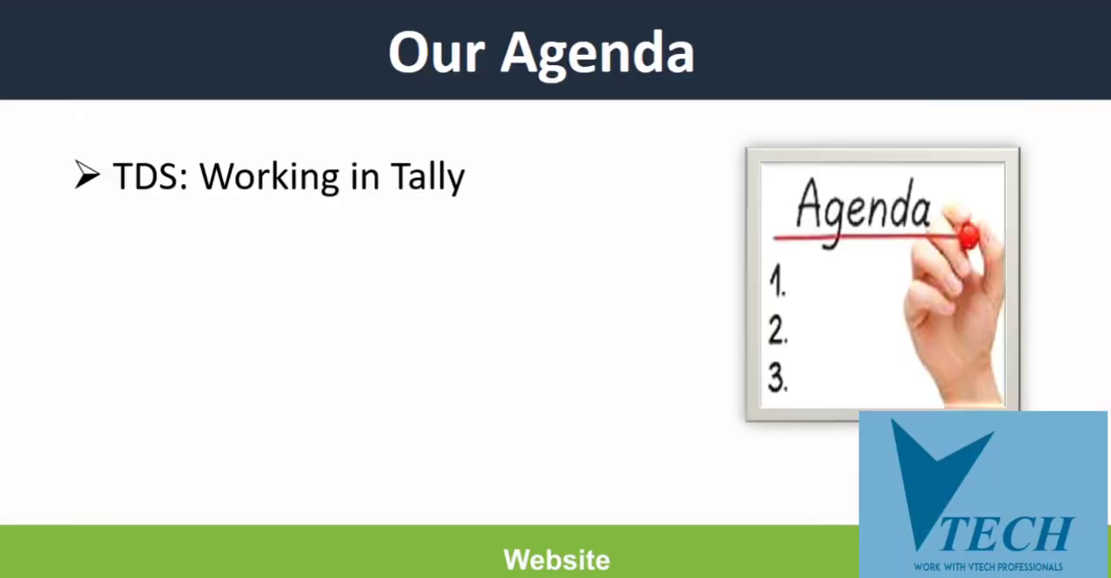